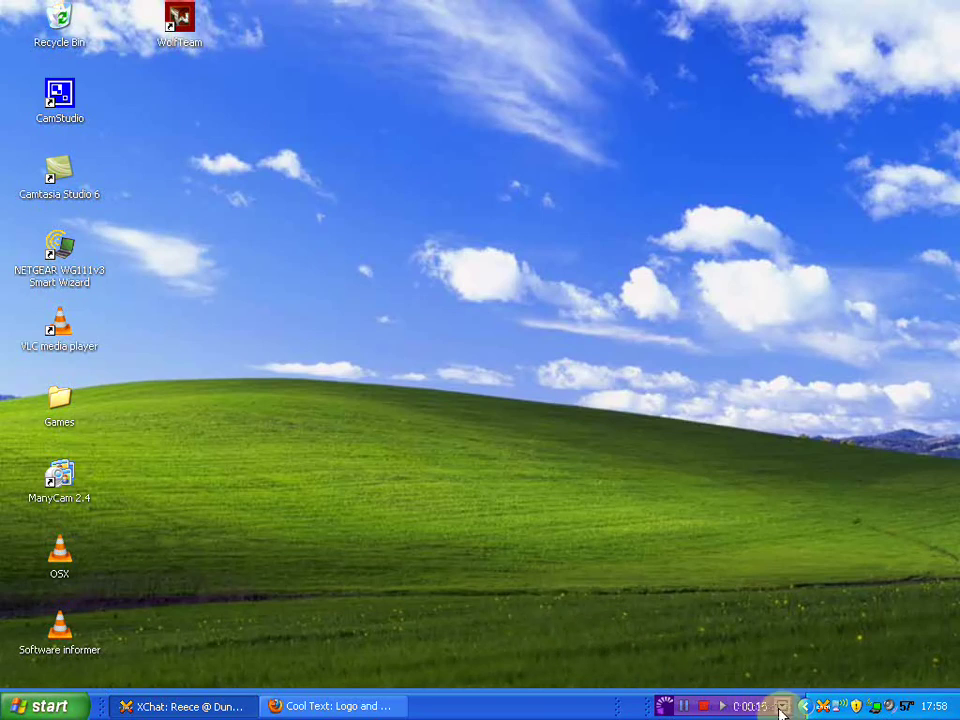
Clear the desktop icon selection and restore the Cool Text Firefox window from the taskbar
{"action": "left_click", "coordinate": [145, 133]}
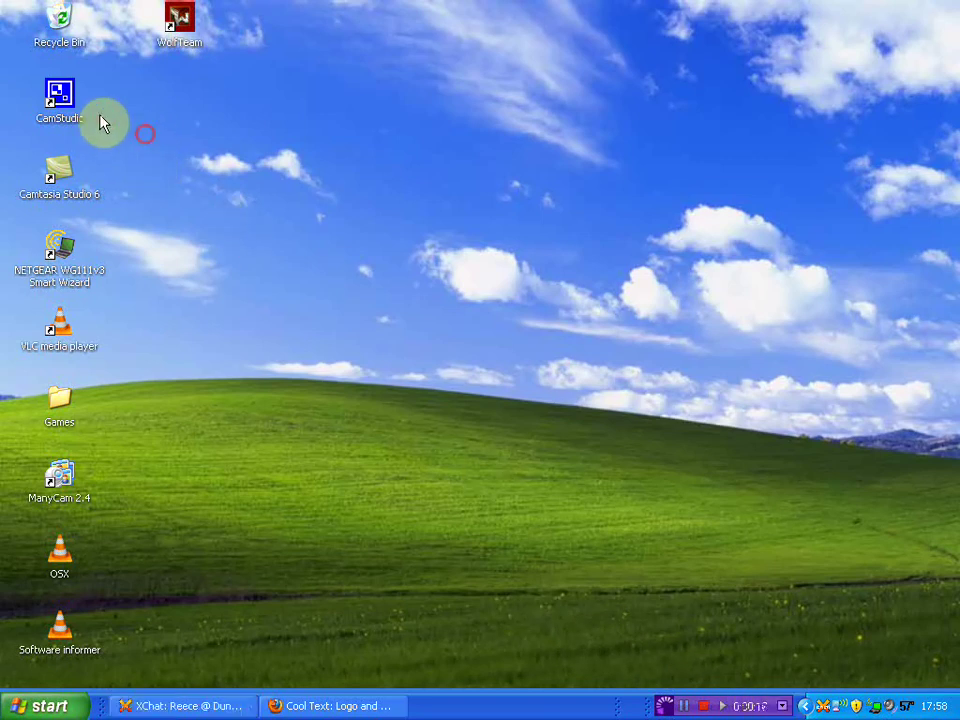
{"action": "left_click", "coordinate": [311, 200]}
{"action": "left_click", "coordinate": [358, 705]}
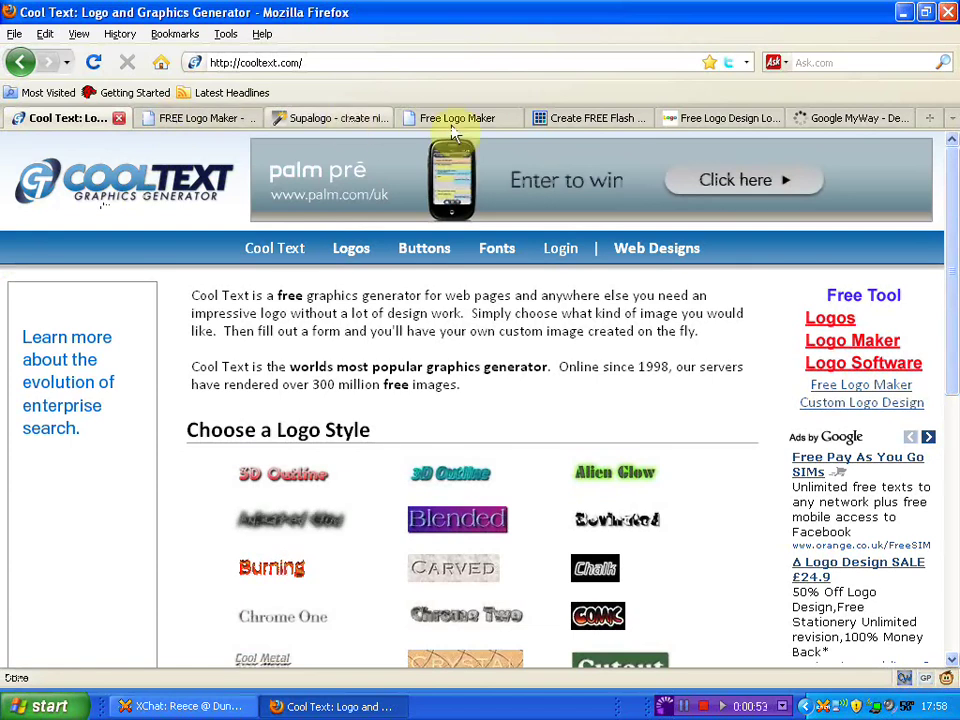
Browse the Cool Text logo styles and open the Carved style
{"action": "scroll", "coordinate": [214, 248], "scroll_direction": "down", "scroll_amount": 2}
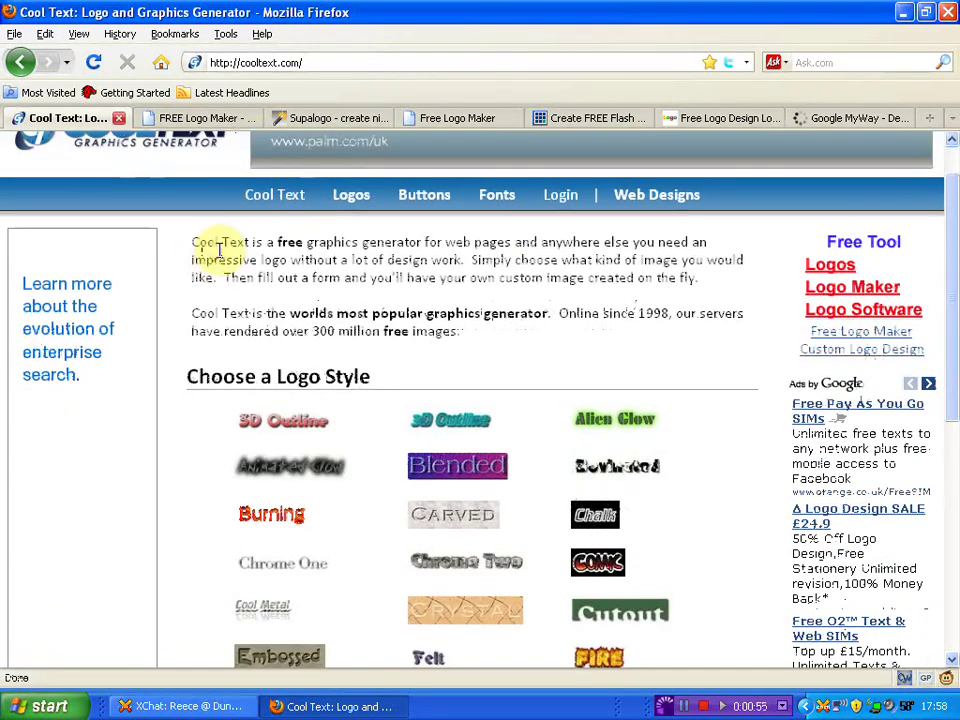
{"action": "scroll", "coordinate": [221, 255], "scroll_direction": "down", "scroll_amount": 1}
{"action": "scroll", "coordinate": [223, 259], "scroll_direction": "down", "scroll_amount": 1}
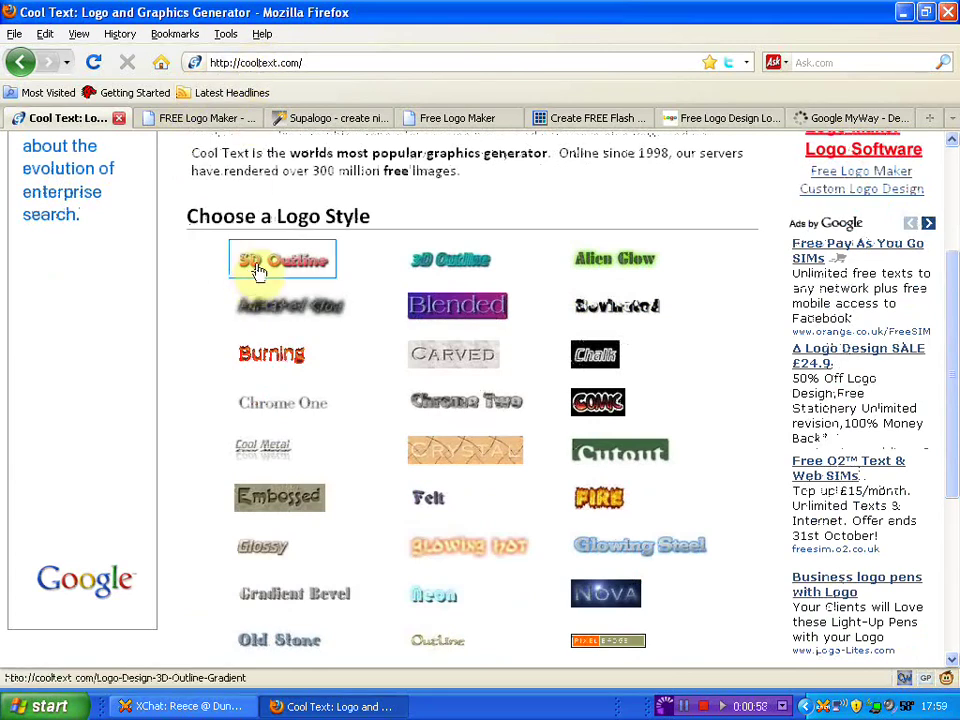
{"action": "scroll", "coordinate": [353, 250], "scroll_direction": "down", "scroll_amount": 3}
{"action": "scroll", "coordinate": [353, 250], "scroll_direction": "down", "scroll_amount": 2}
{"action": "scroll", "coordinate": [290, 380], "scroll_direction": "down", "scroll_amount": 1}
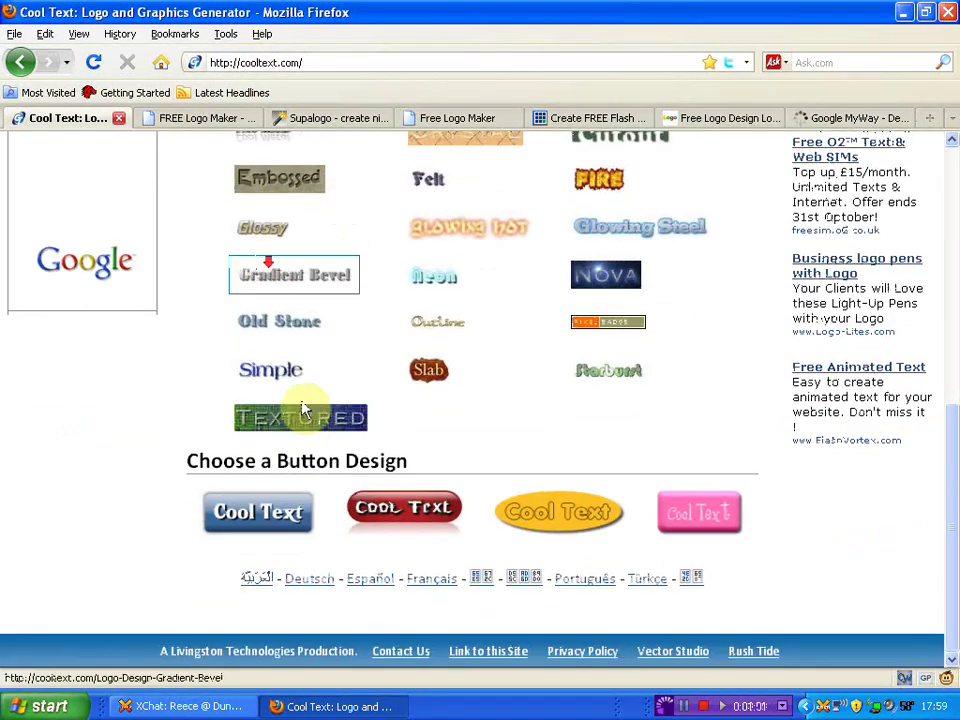
{"action": "scroll", "coordinate": [437, 472], "scroll_direction": "up", "scroll_amount": 3}
{"action": "scroll", "coordinate": [447, 478], "scroll_direction": "up", "scroll_amount": 1}
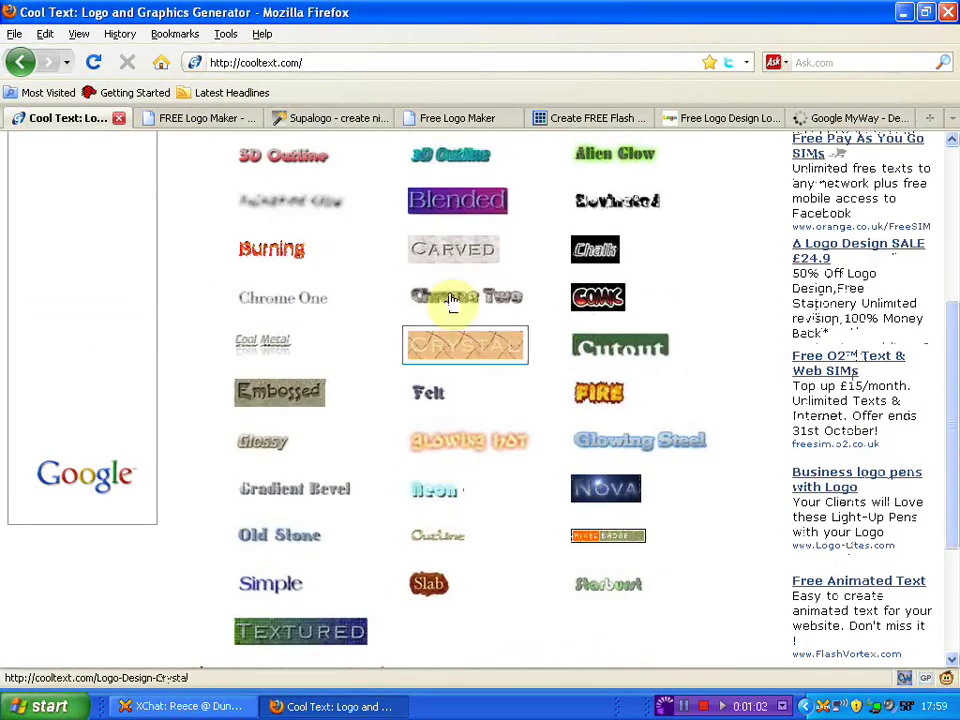
{"action": "left_click", "coordinate": [448, 256]}
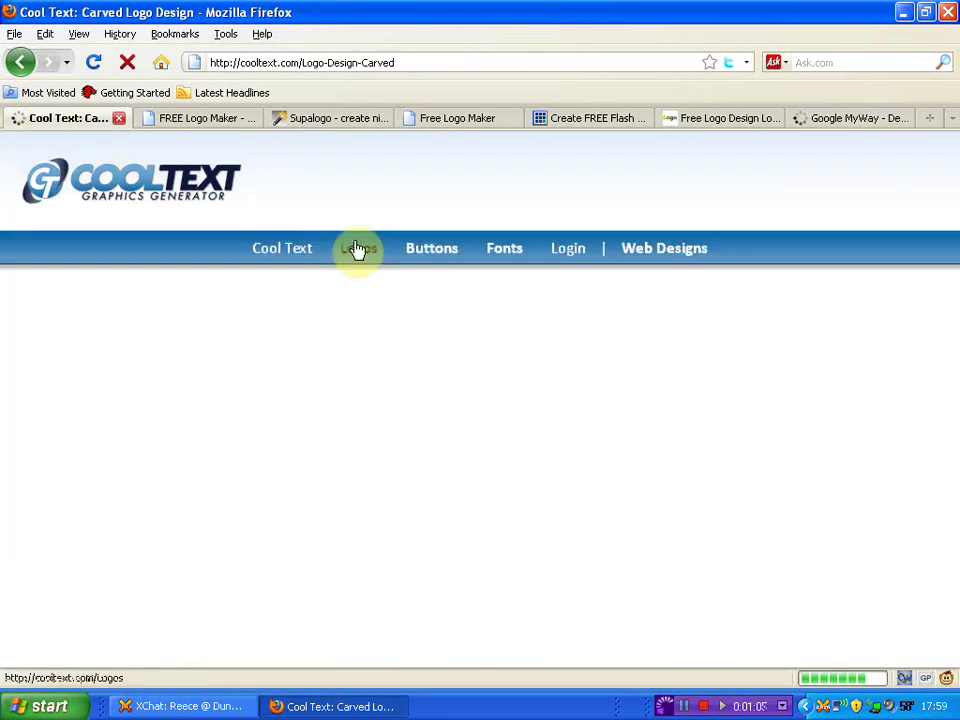
Replace the Carved logo text with ReeceBullet
{"action": "scroll", "coordinate": [388, 287], "scroll_direction": "down", "scroll_amount": 1}
{"action": "scroll", "coordinate": [388, 285], "scroll_direction": "down", "scroll_amount": 1}
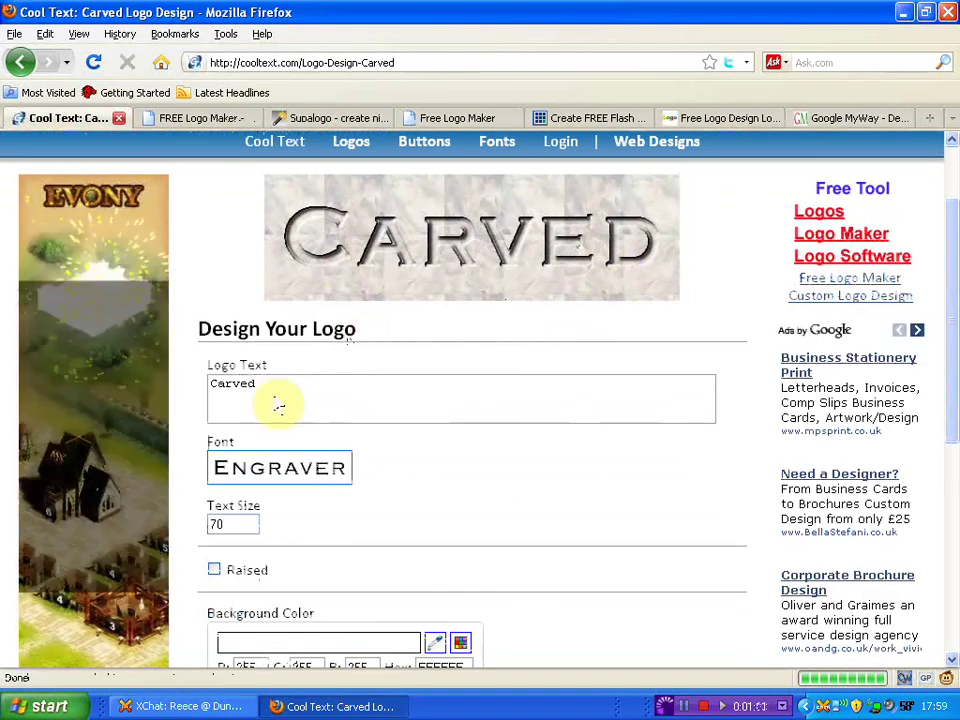
{"action": "left_click_drag", "start_coordinate": [289, 386], "coordinate": [167, 379]}
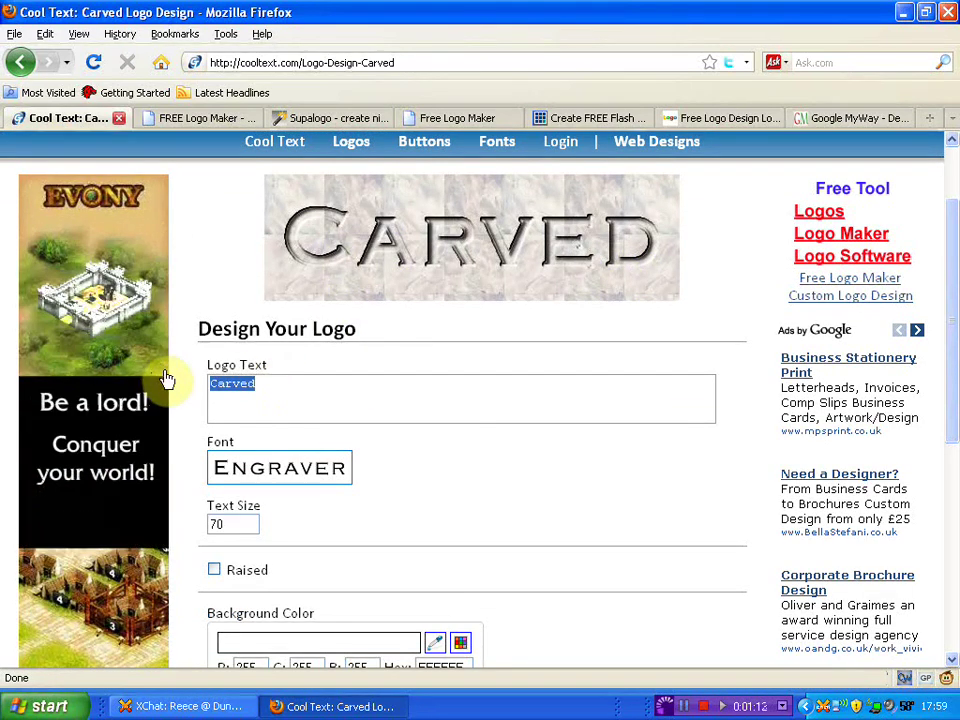
{"action": "type", "text": "Reece"}
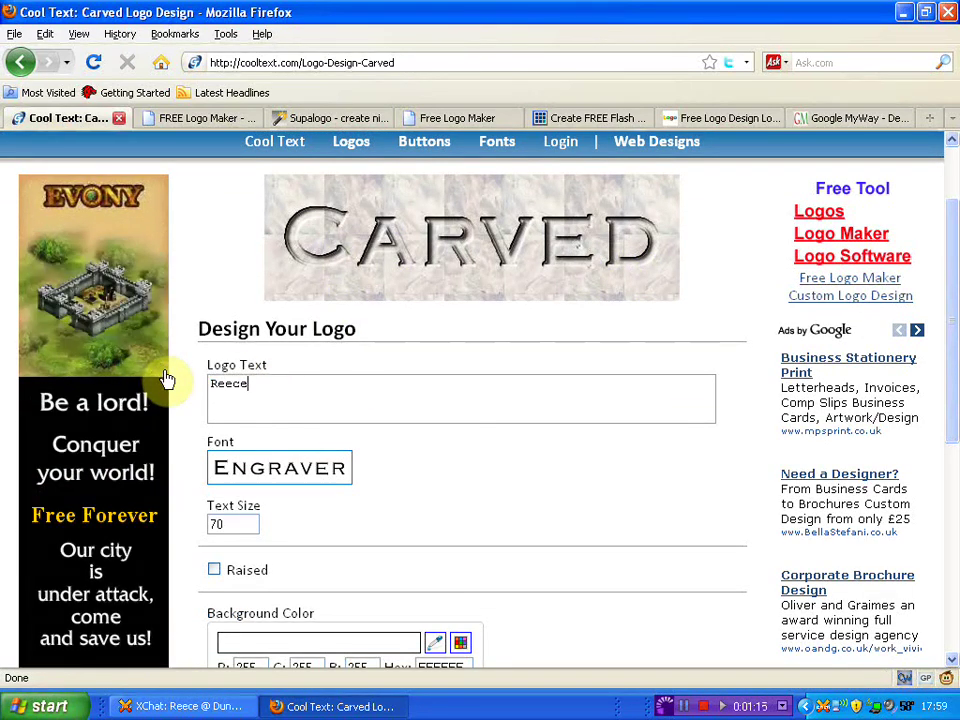
{"action": "type", "text": "Bullet"}
Make the ReeceBullet lettering raised and render the logo
{"action": "scroll", "coordinate": [195, 400], "scroll_direction": "down", "scroll_amount": 1}
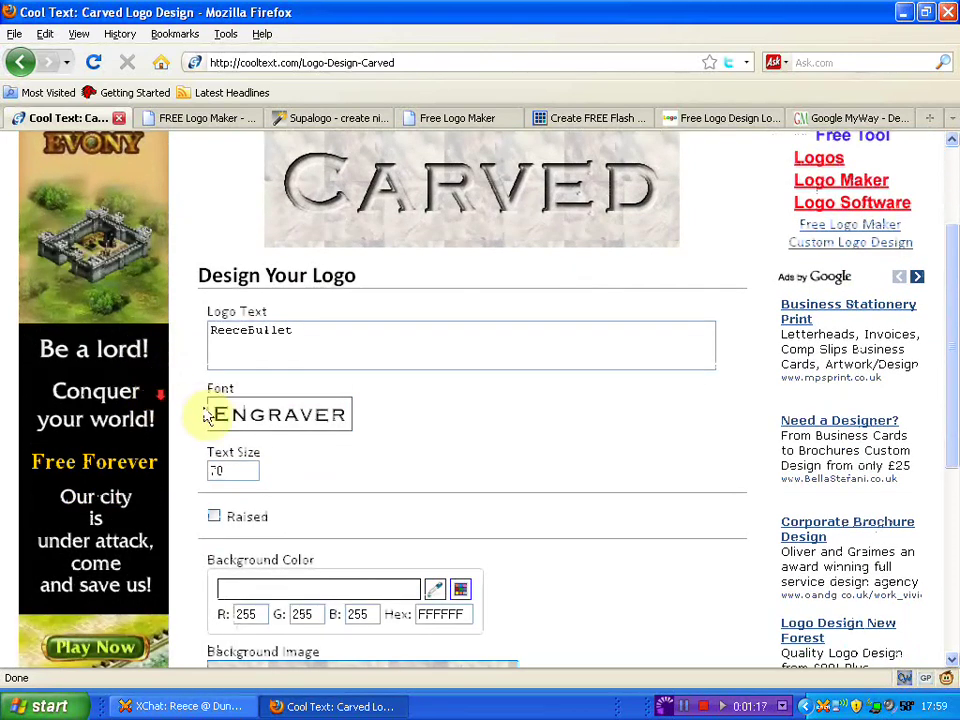
{"action": "scroll", "coordinate": [215, 416], "scroll_direction": "down", "scroll_amount": 1}
{"action": "scroll", "coordinate": [232, 412], "scroll_direction": "down", "scroll_amount": 1}
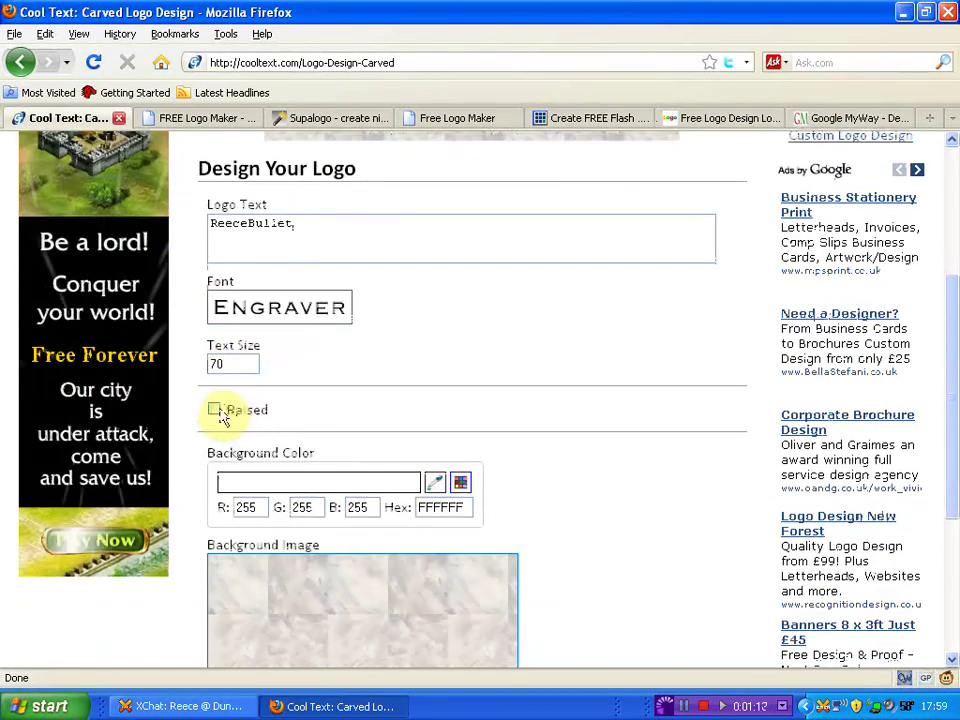
{"action": "left_click", "coordinate": [214, 410]}
{"action": "scroll", "coordinate": [206, 392], "scroll_direction": "down", "scroll_amount": 1}
{"action": "scroll", "coordinate": [200, 395], "scroll_direction": "down", "scroll_amount": 2}
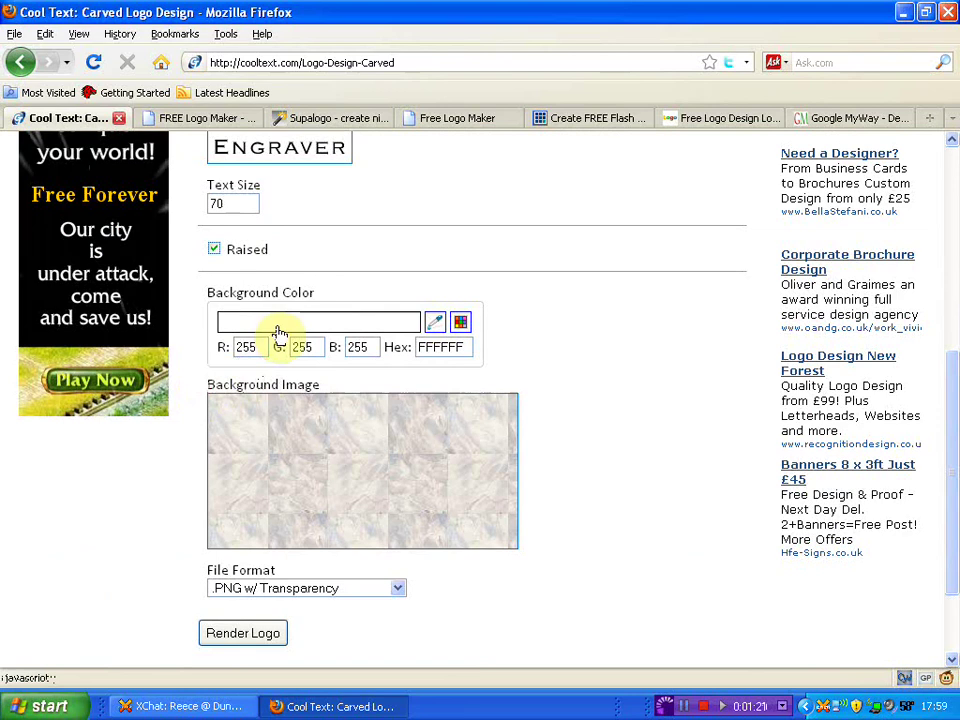
{"action": "scroll", "coordinate": [220, 436], "scroll_direction": "down", "scroll_amount": 1}
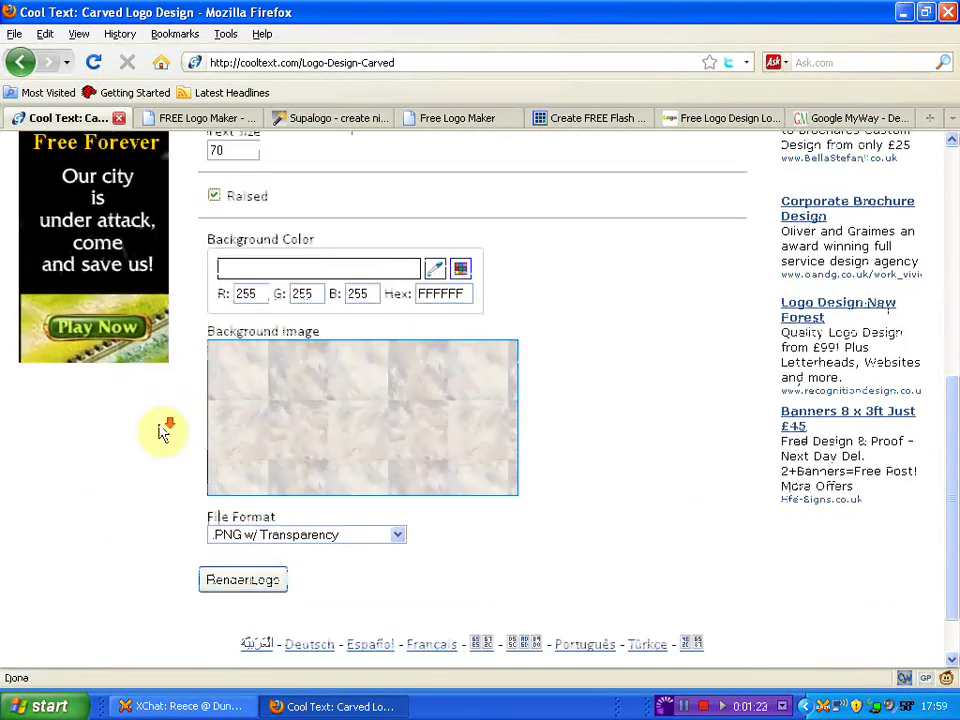
{"action": "left_click", "coordinate": [268, 538]}
{"action": "scroll", "coordinate": [182, 364], "scroll_direction": "up", "scroll_amount": 2}
{"action": "scroll", "coordinate": [182, 358], "scroll_direction": "up", "scroll_amount": 4}
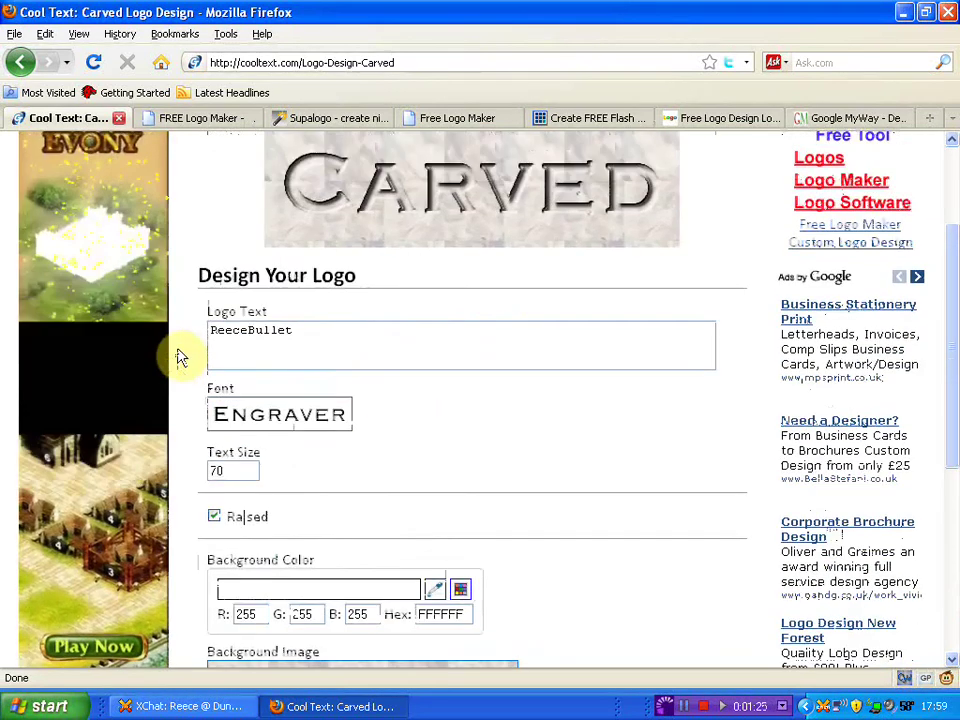
{"action": "middle_click", "coordinate": [188, 356]}
{"action": "left_click", "coordinate": [274, 515]}
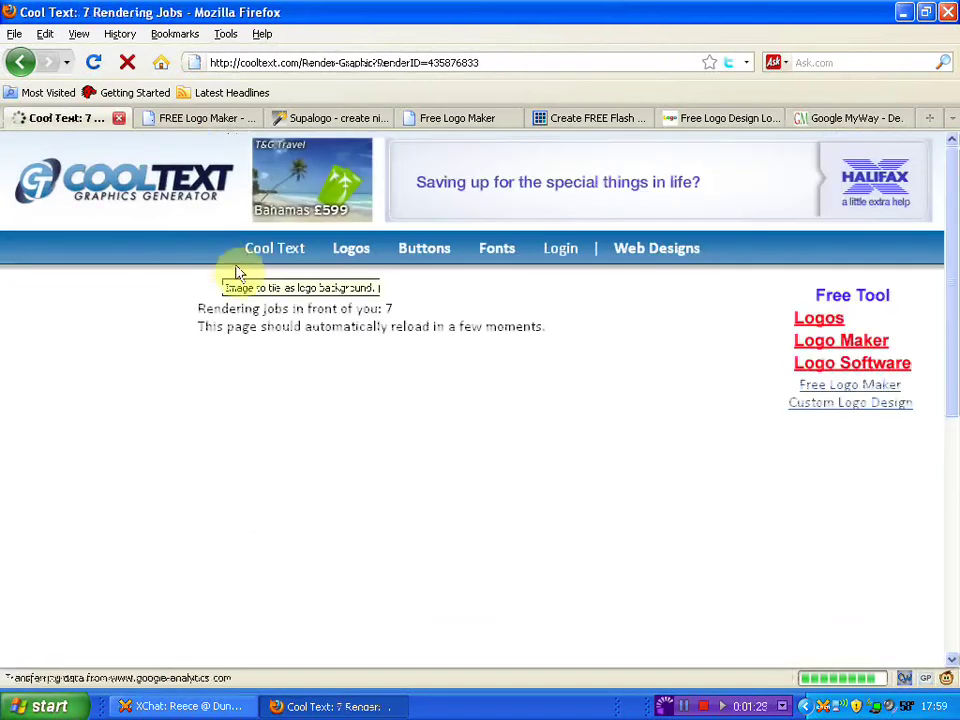
Switch over to the FREE Logo Maker tab
{"action": "mouse_move", "coordinate": [426, 309]}
{"action": "left_mouse_down"}
{"action": "mouse_move", "coordinate": [214, 306]}
{"action": "mouse_move", "coordinate": [381, 309]}
{"action": "left_mouse_up"}
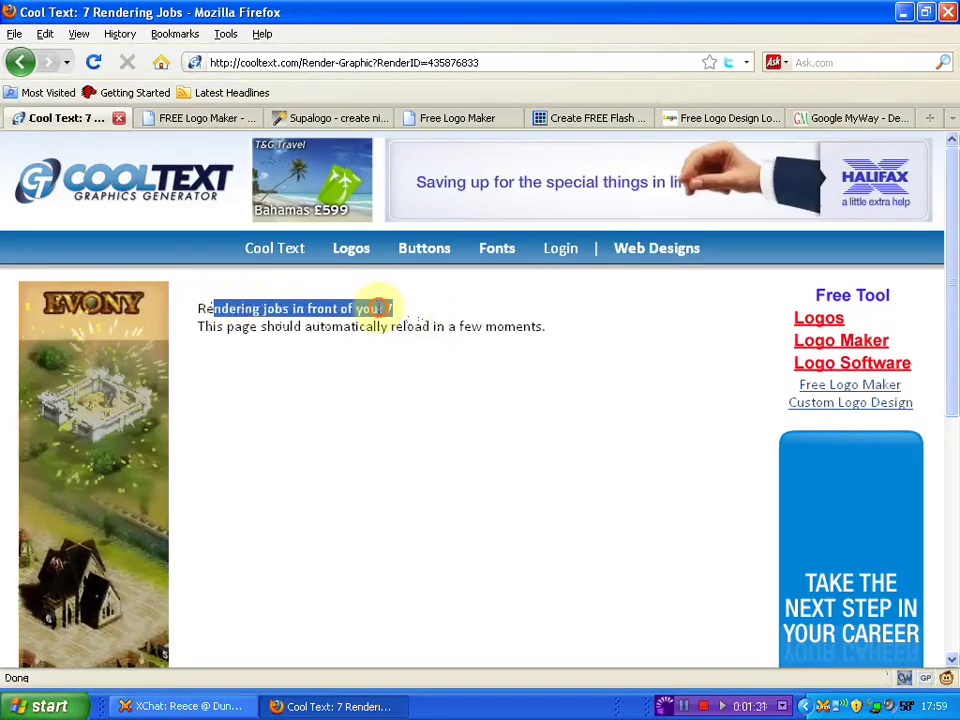
{"action": "left_click", "coordinate": [428, 312]}
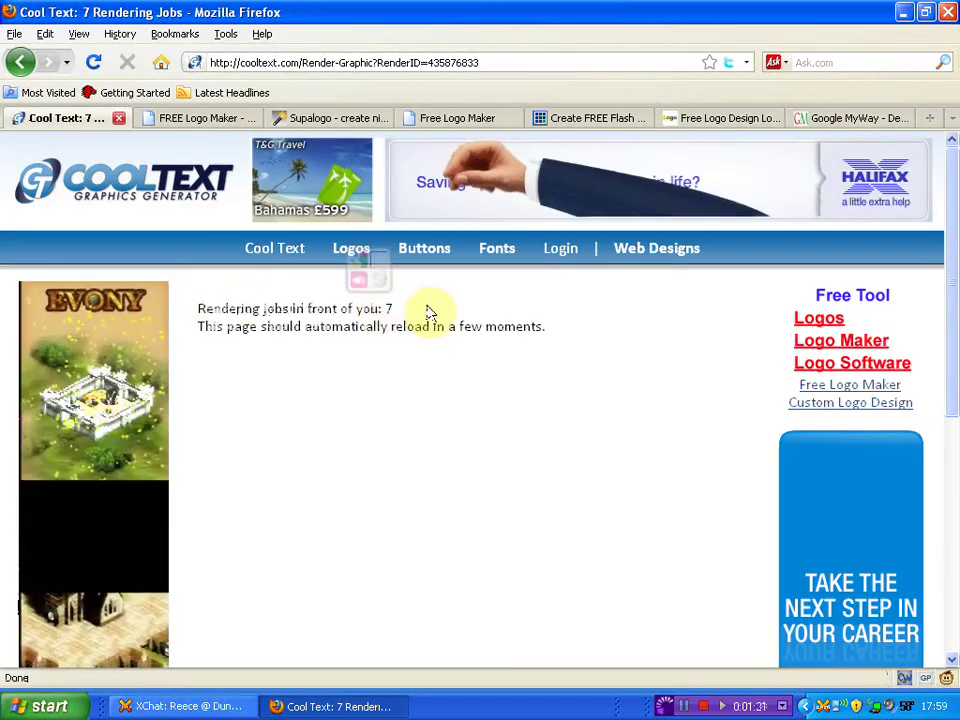
{"action": "left_click", "coordinate": [184, 118]}
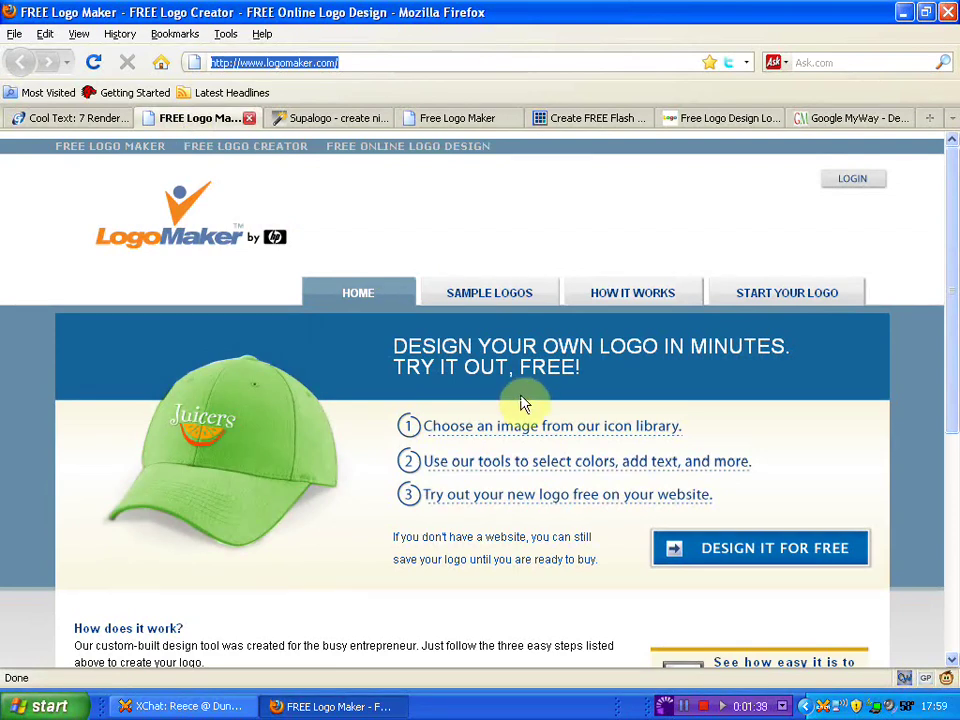
Launch LogoMaker's Design It For Free logo designer
{"action": "left_click", "coordinate": [744, 561]}
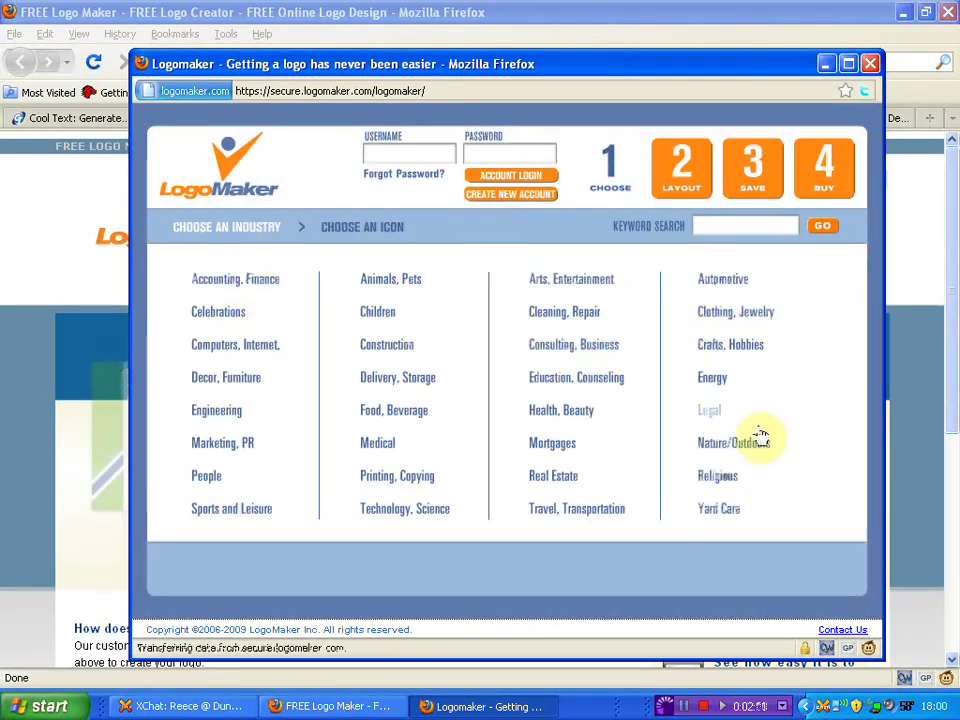
Place the blue R icon from the Computers, Internet, Networking letter-based icons onto the canvas
{"action": "left_click", "coordinate": [254, 360]}
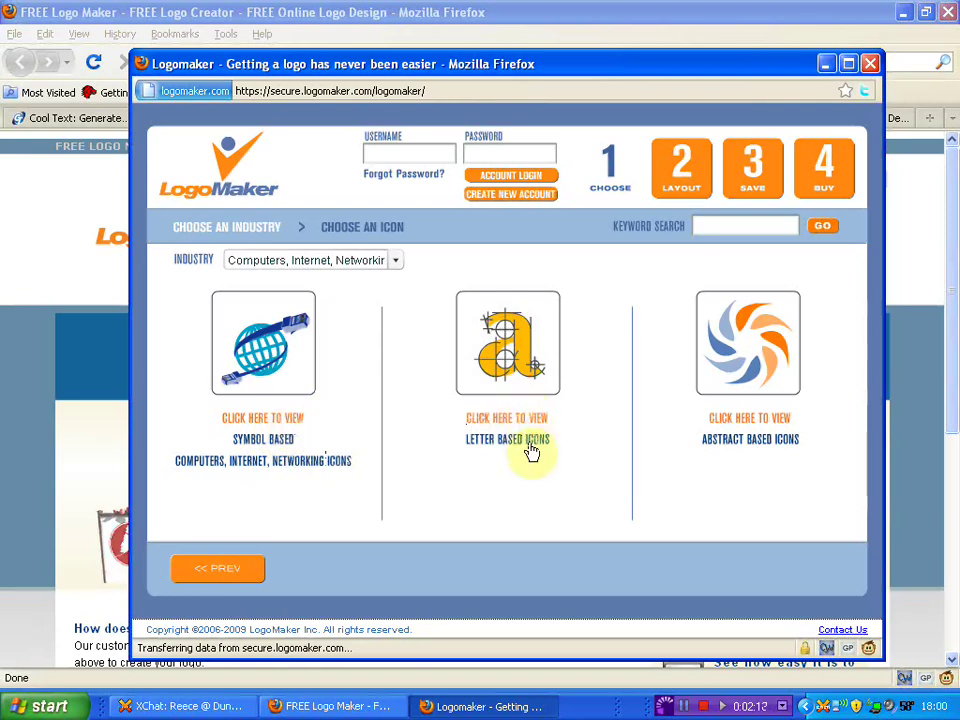
{"action": "left_click", "coordinate": [556, 352]}
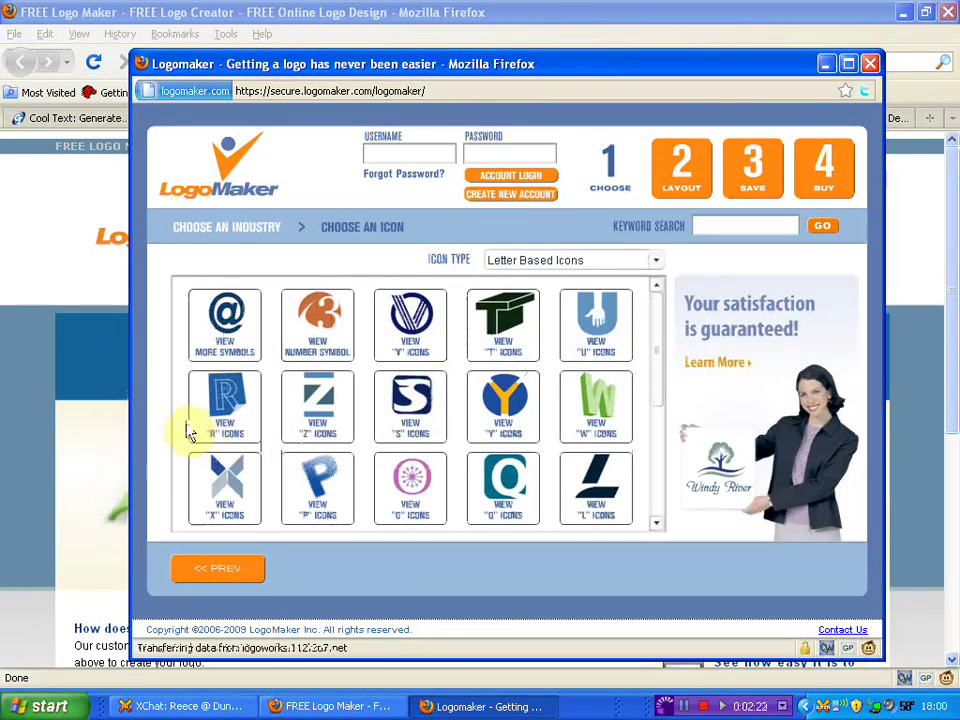
{"action": "left_click", "coordinate": [200, 425]}
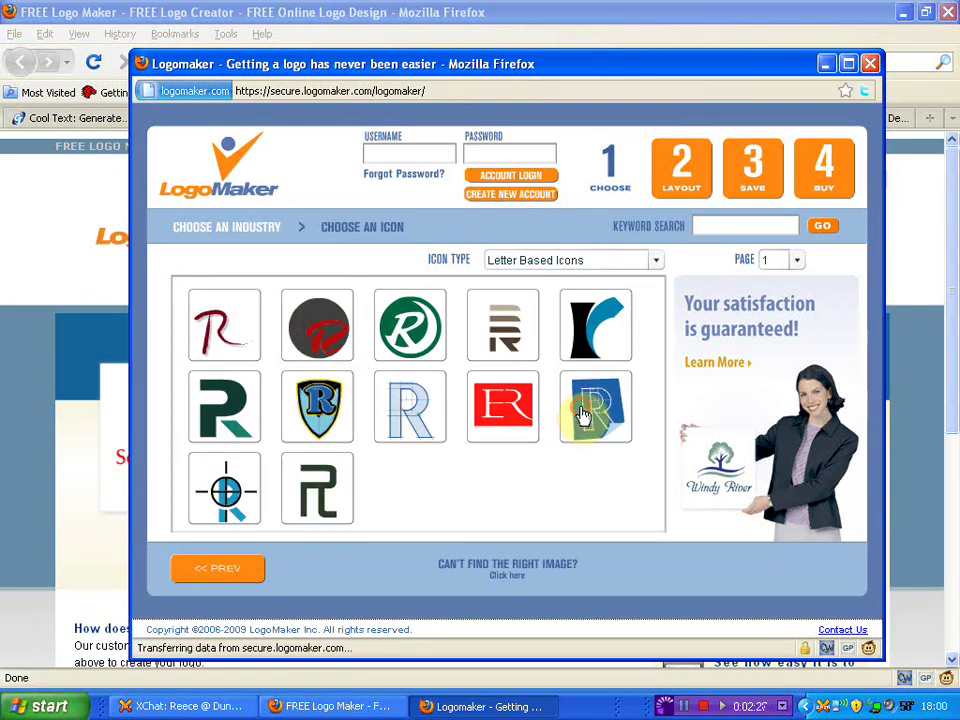
{"action": "left_click", "coordinate": [582, 414]}
Position the R icon and enter ReeceBullet as Line 1 beside it
{"action": "left_click_drag", "start_coordinate": [568, 332], "coordinate": [455, 285]}
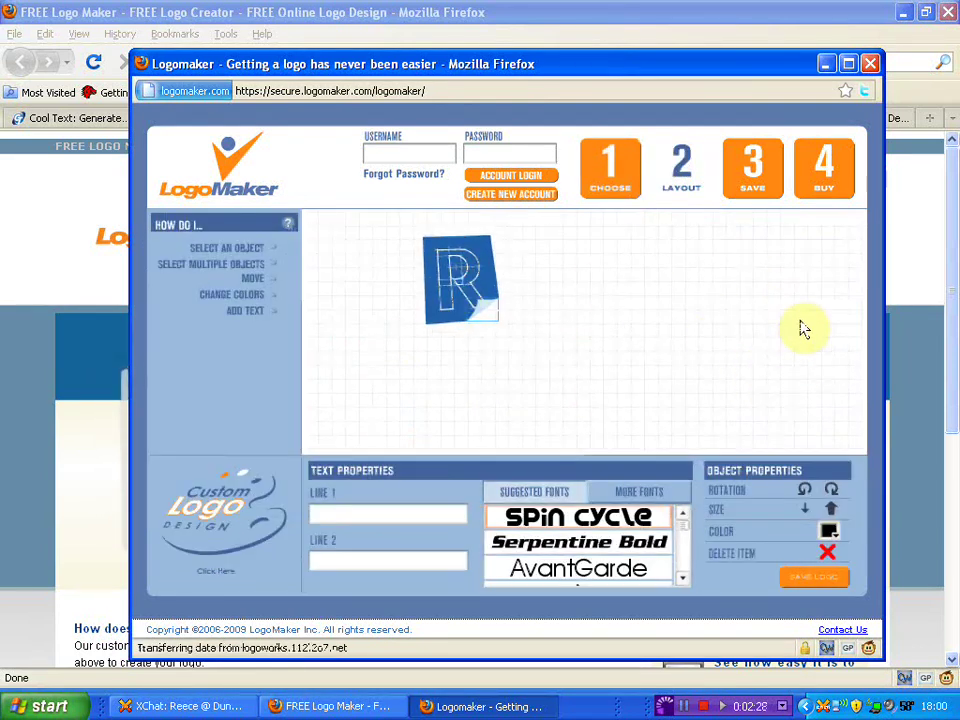
{"action": "left_click_drag", "start_coordinate": [690, 304], "coordinate": [760, 355]}
{"action": "left_click", "coordinate": [495, 310]}
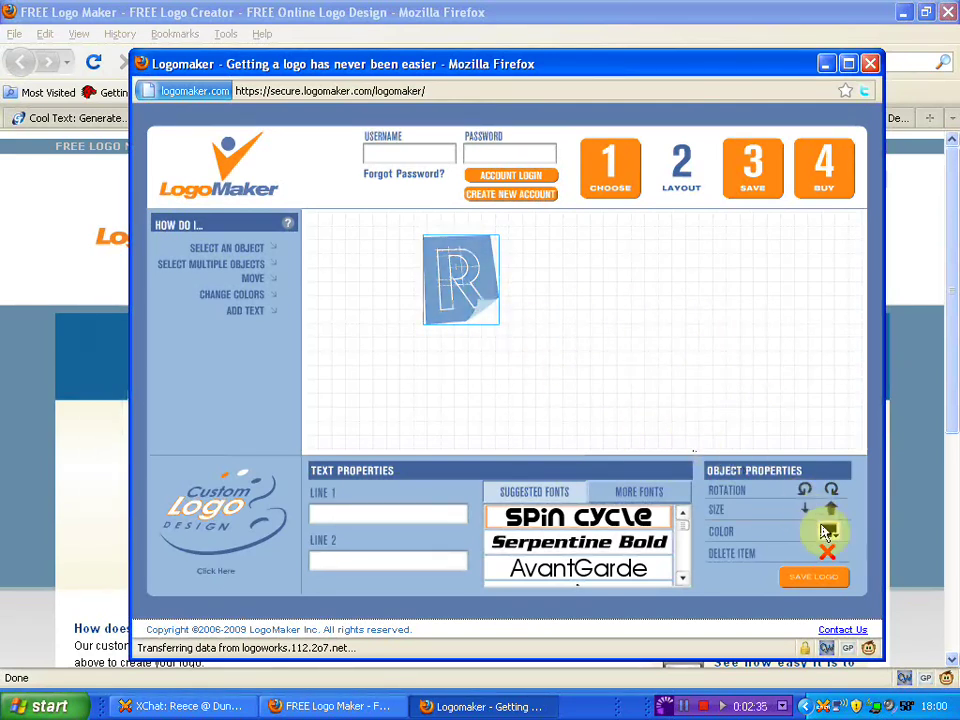
{"action": "left_click", "coordinate": [419, 516]}
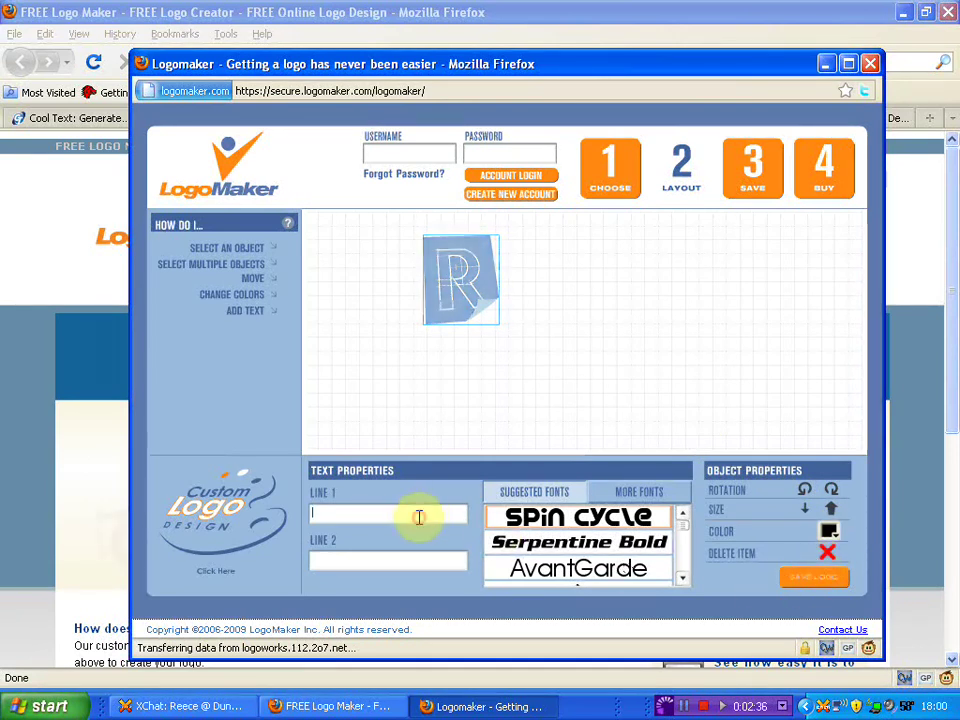
{"action": "type", "text": "R"}
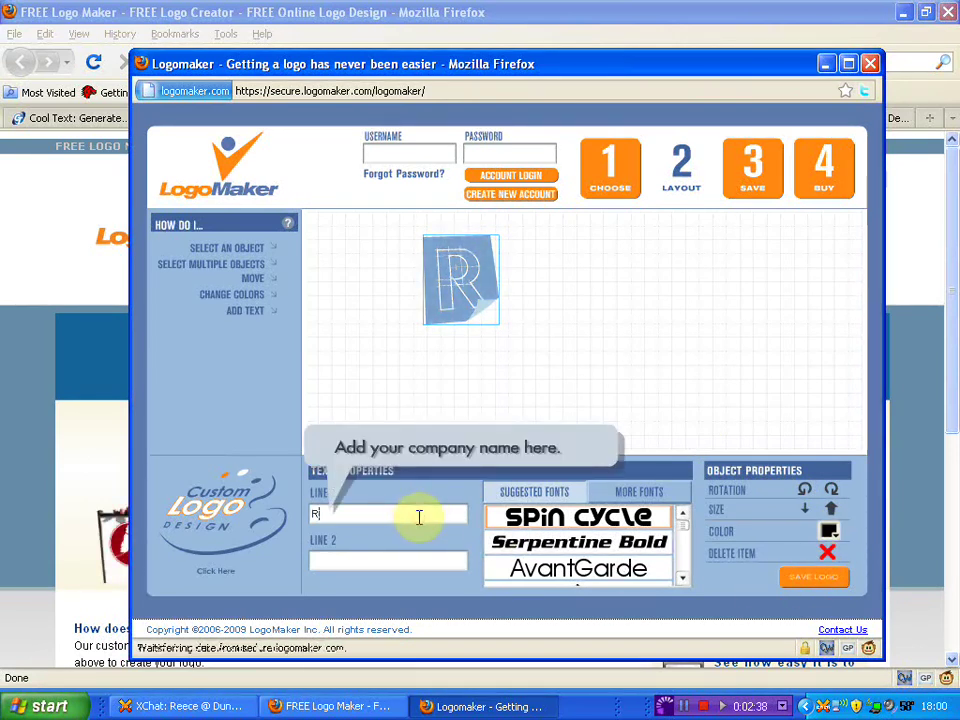
{"action": "key", "text": "BackSpace"}
{"action": "type", "text": "ee"}
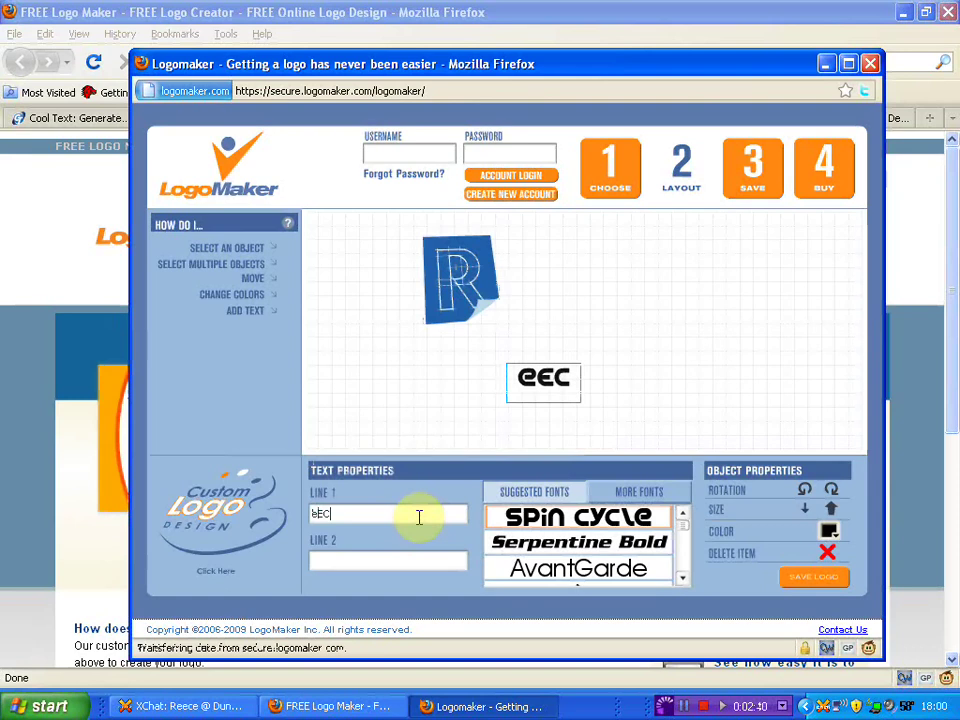
{"action": "type", "text": "BU"}
{"action": "key", "text": "BackSpace"}
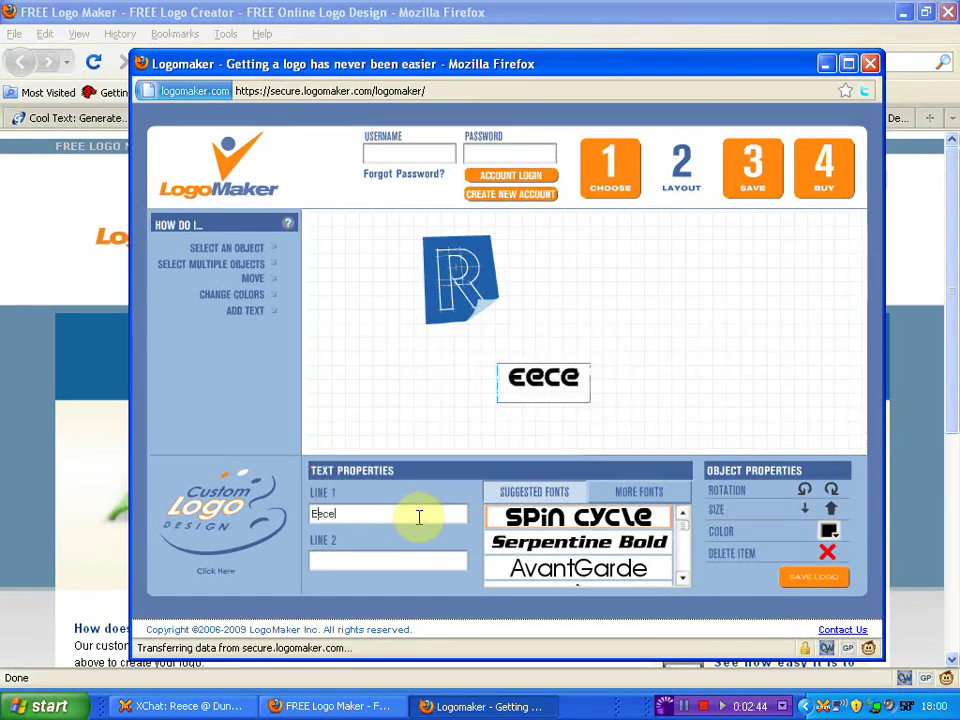
{"action": "type", "text": "ullet"}
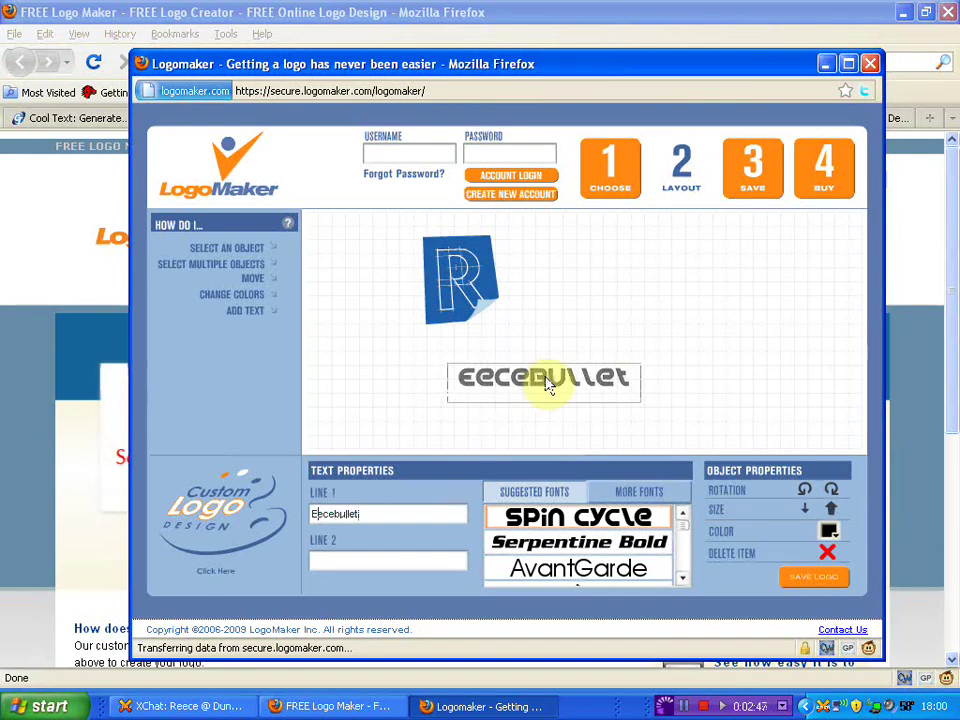
{"action": "left_click_drag", "start_coordinate": [548, 386], "coordinate": [568, 305]}
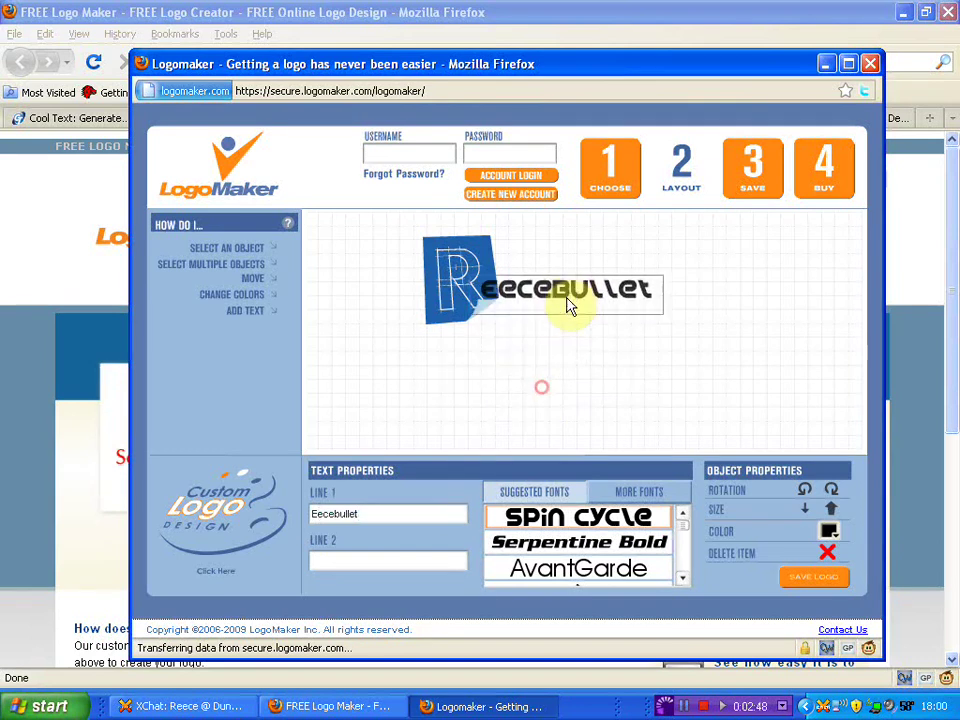
Set the ReeceBullet name in the Divine font
{"action": "left_click", "coordinate": [658, 548]}
{"action": "left_click", "coordinate": [638, 571]}
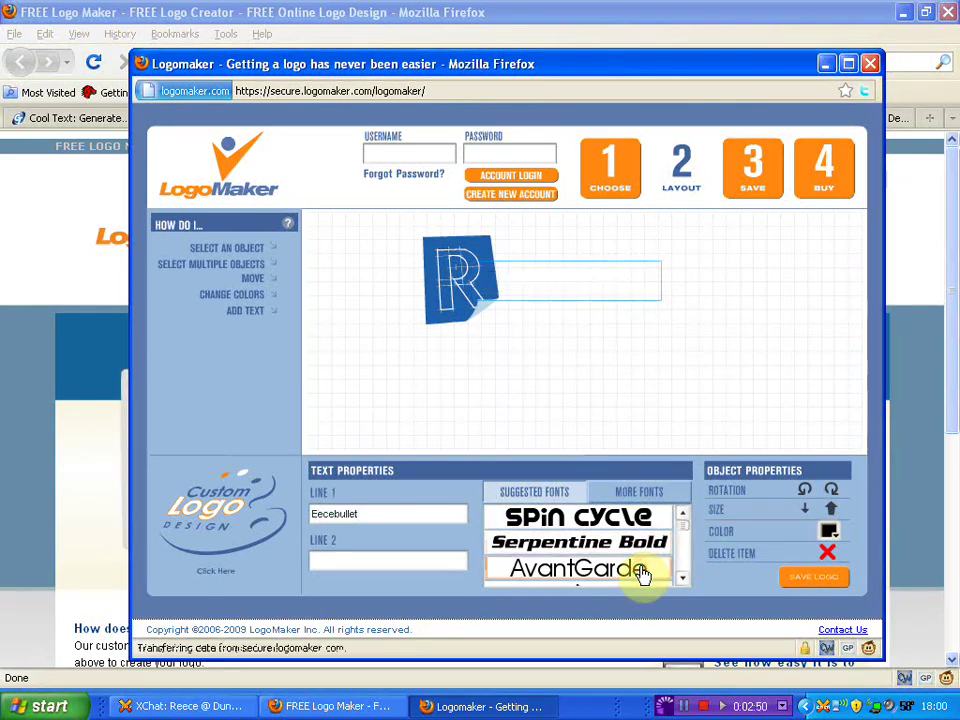
{"action": "left_click", "coordinate": [682, 577]}
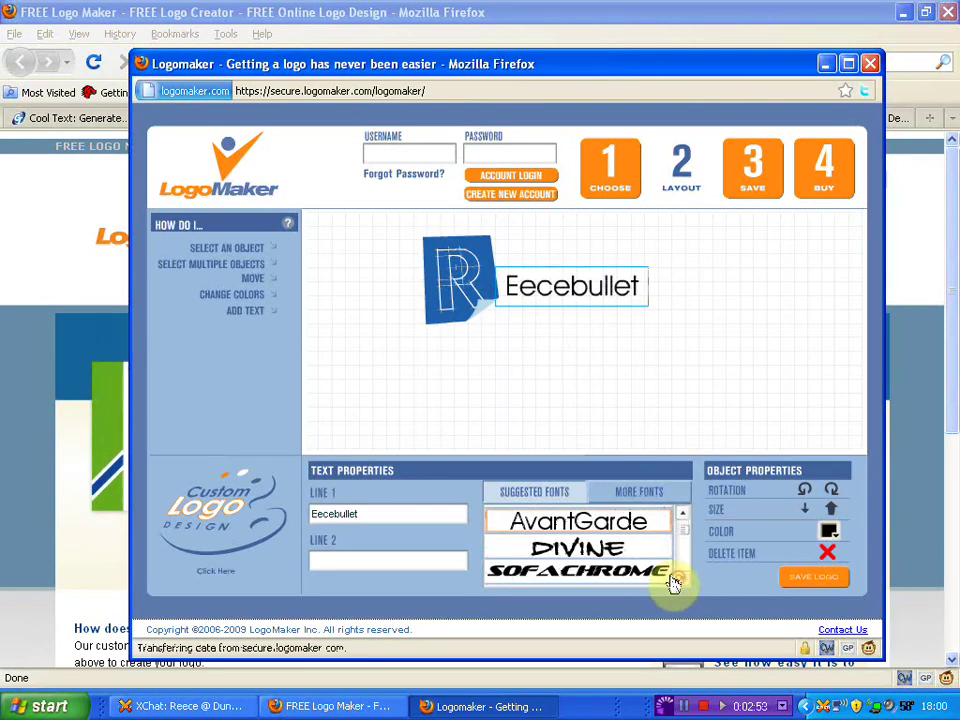
{"action": "left_click", "coordinate": [608, 545]}
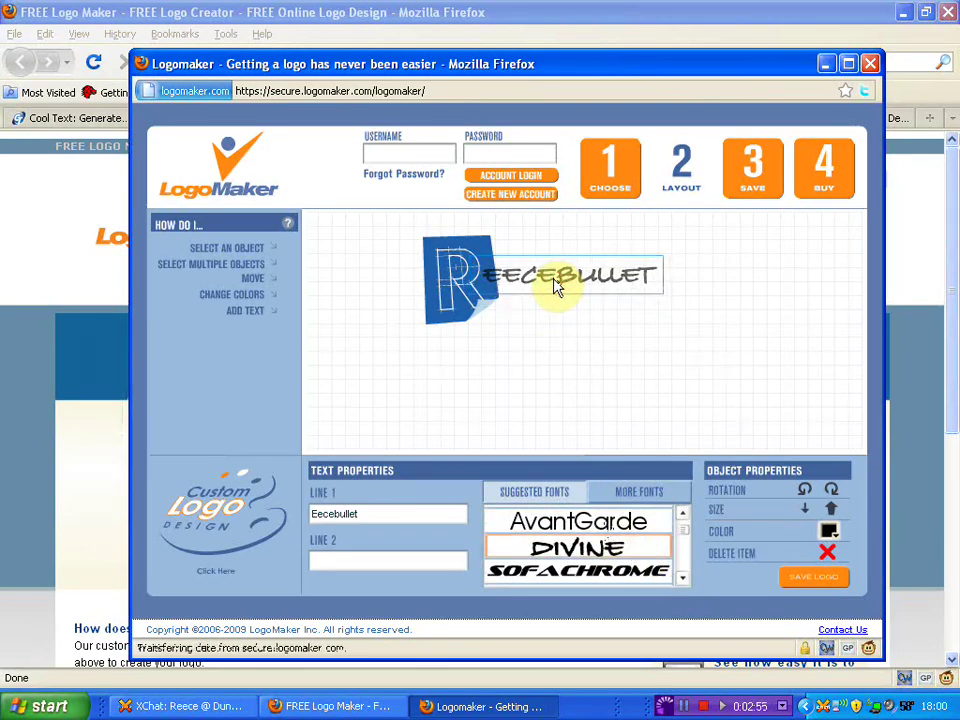
{"action": "left_click", "coordinate": [594, 393]}
Add 'Thanks for watching' as Line 2 in Americana, just under the logo
{"action": "left_click", "coordinate": [440, 558]}
{"action": "type", "text": "Thank"}
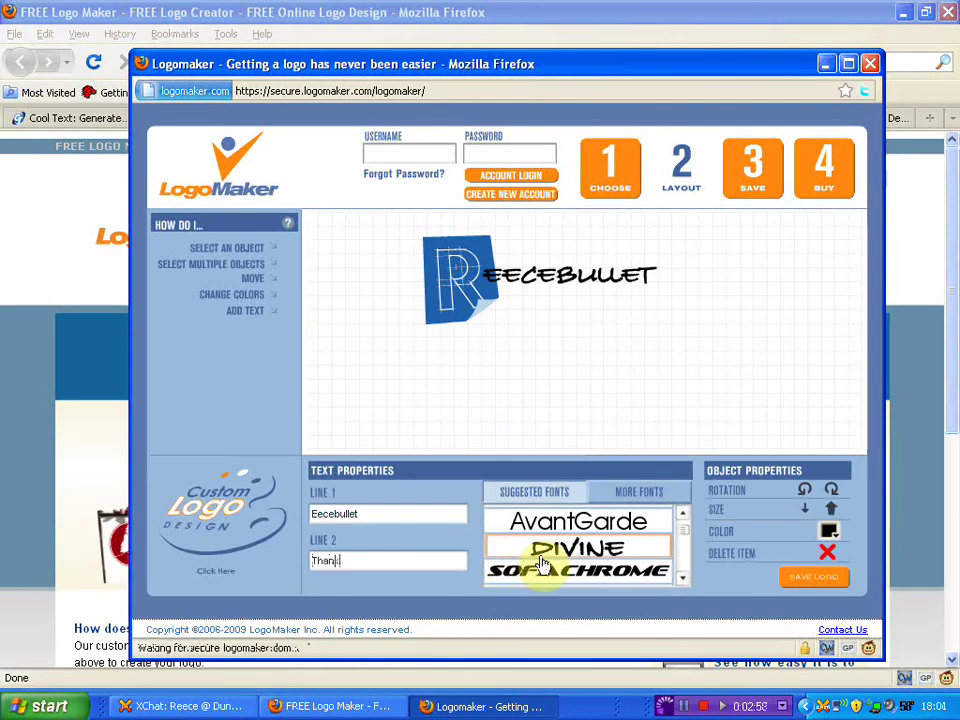
{"action": "type", "text": "s for watching !"}
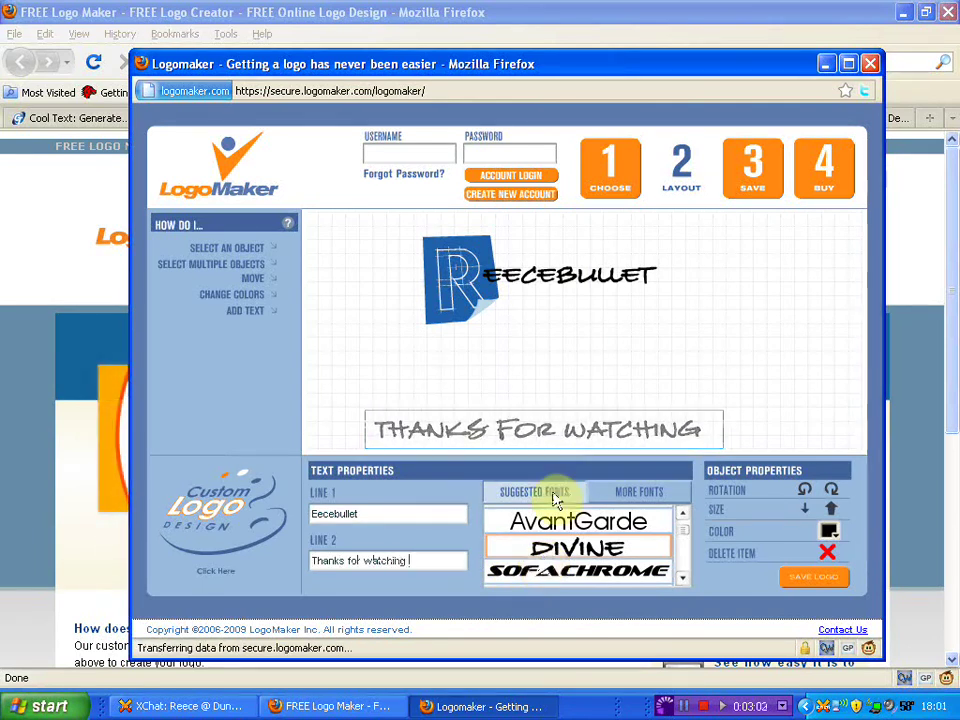
{"action": "left_click_drag", "start_coordinate": [549, 437], "coordinate": [550, 393]}
{"action": "left_click_drag", "start_coordinate": [685, 530], "coordinate": [688, 553]}
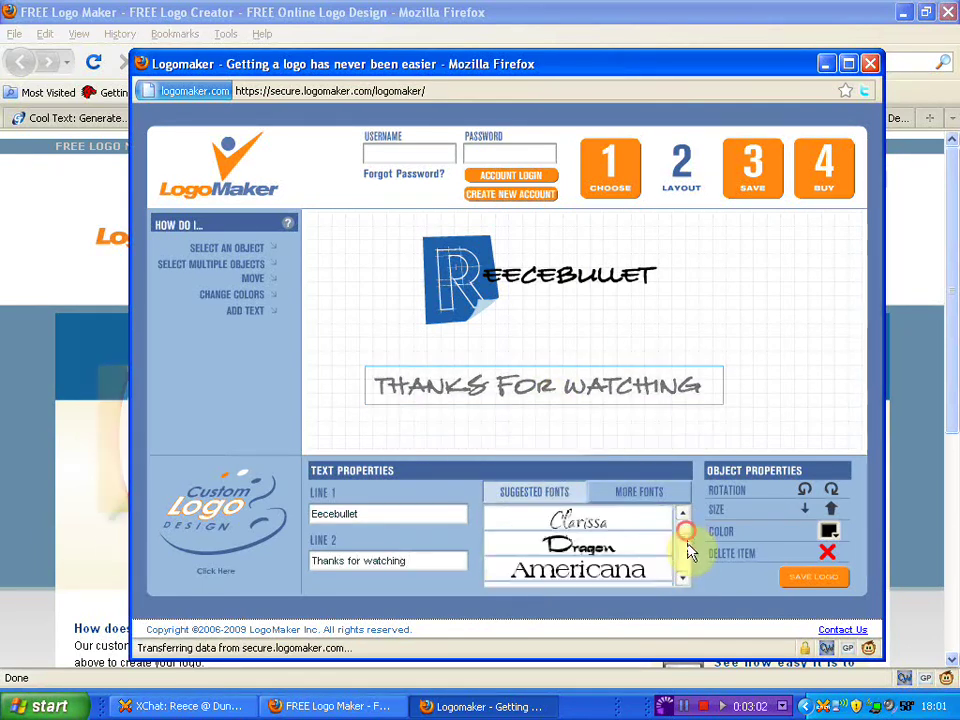
{"action": "scroll", "coordinate": [675, 550], "scroll_direction": "down", "scroll_amount": 2}
{"action": "left_click", "coordinate": [652, 528]}
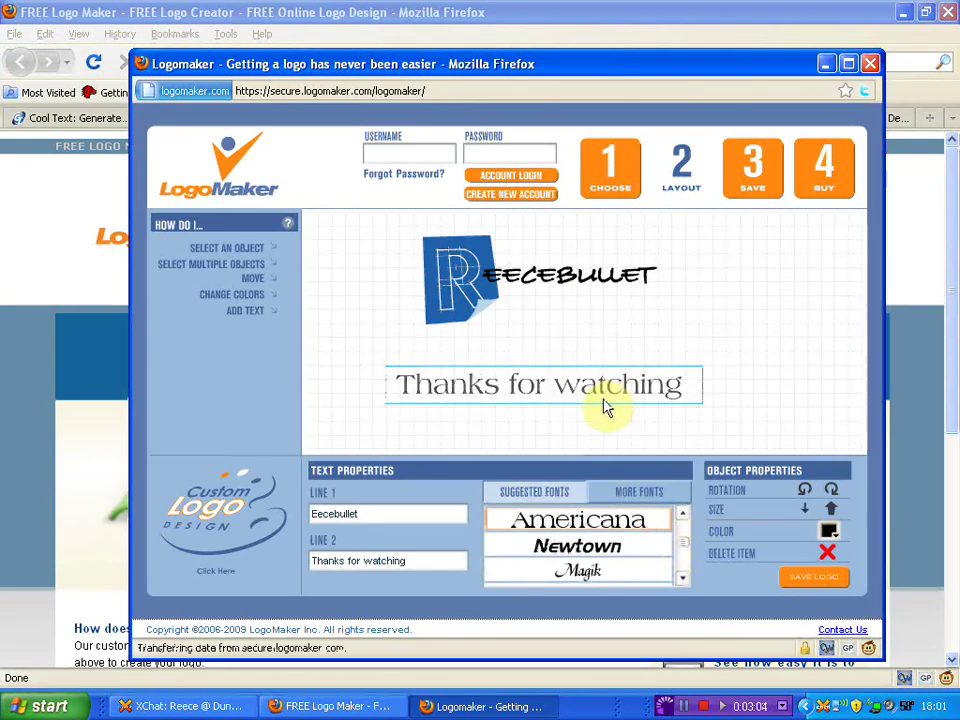
{"action": "left_click_drag", "start_coordinate": [605, 407], "coordinate": [596, 366]}
{"action": "left_click", "coordinate": [687, 302]}
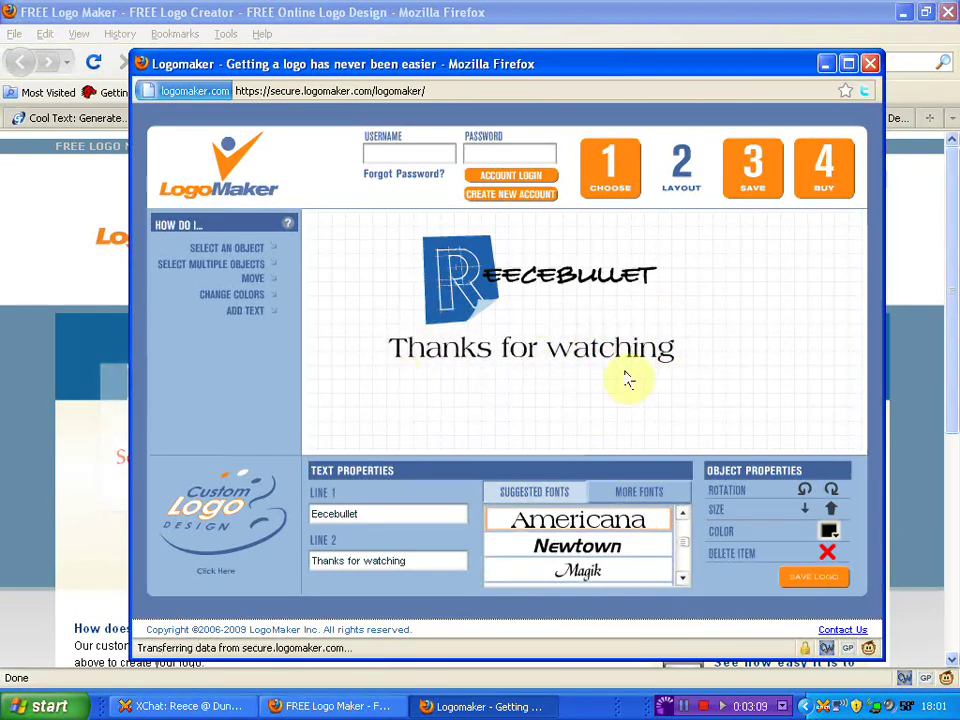
Advance the logo to step 3 SAVE, showing the account sign-up form
{"action": "left_click", "coordinate": [815, 172]}
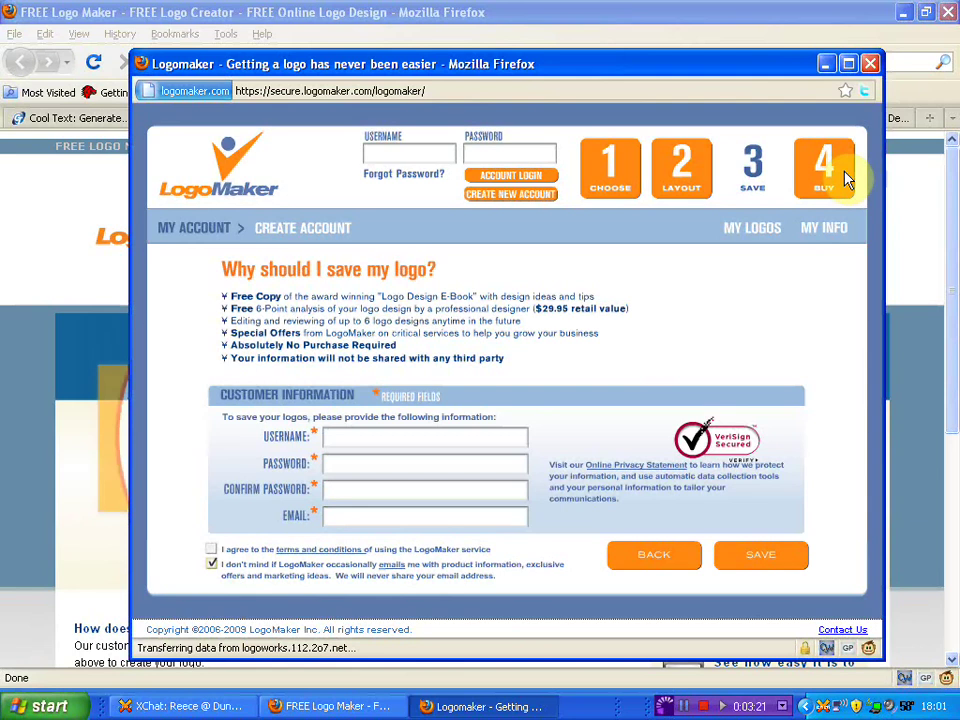
Close the LogoMaker popup and view the Cool Text ReeceBullet image alone, then return
{"action": "left_click", "coordinate": [870, 66]}
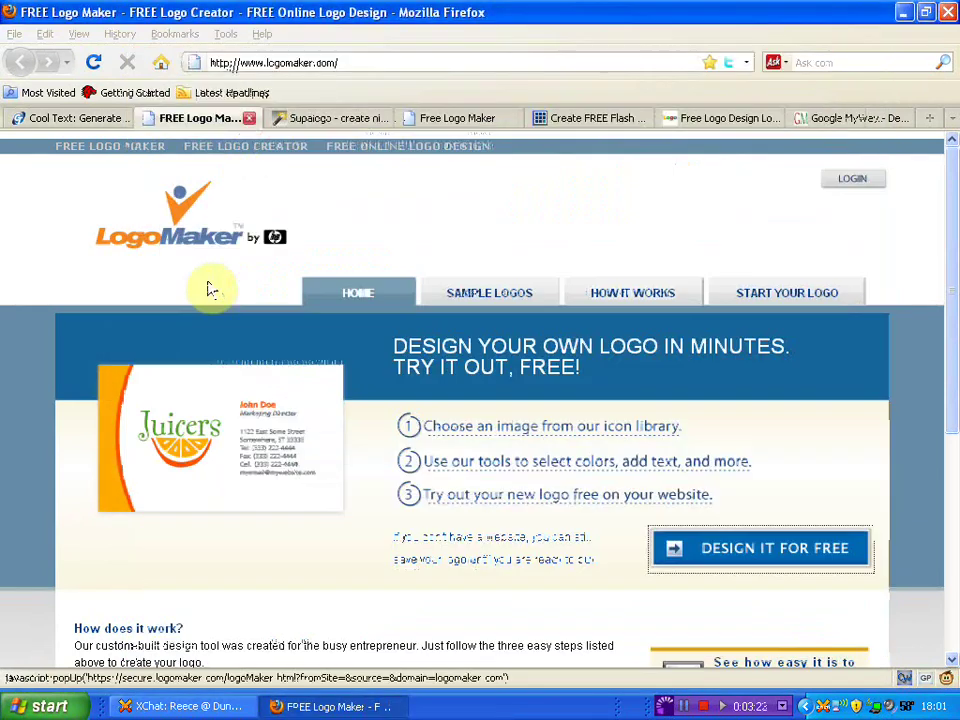
{"action": "left_click", "coordinate": [105, 120]}
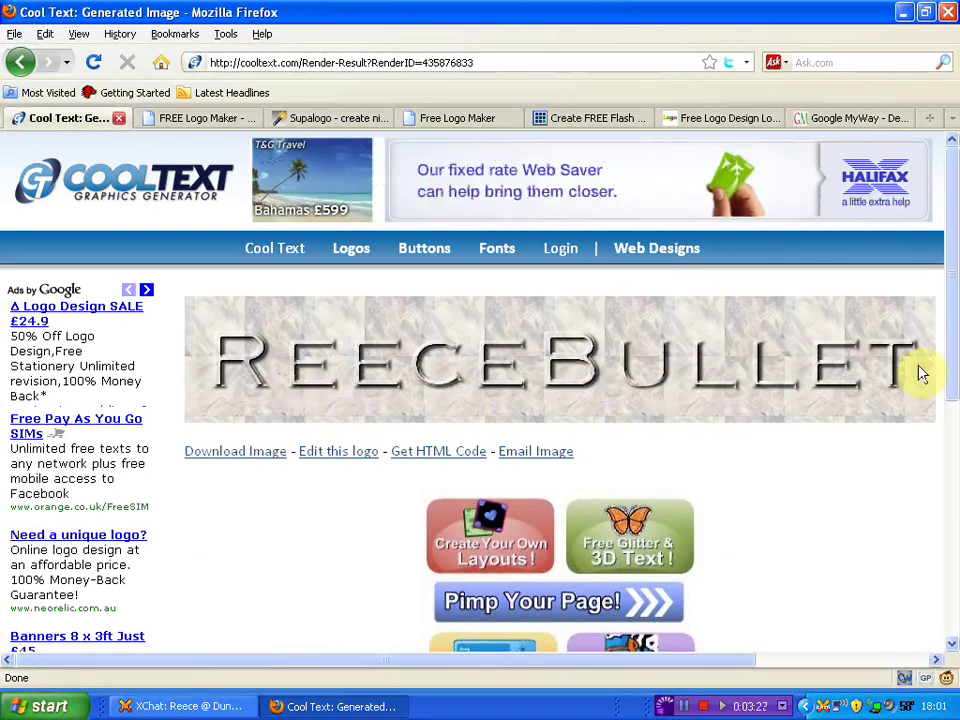
{"action": "scroll", "coordinate": [905, 395], "scroll_direction": "down", "scroll_amount": 3}
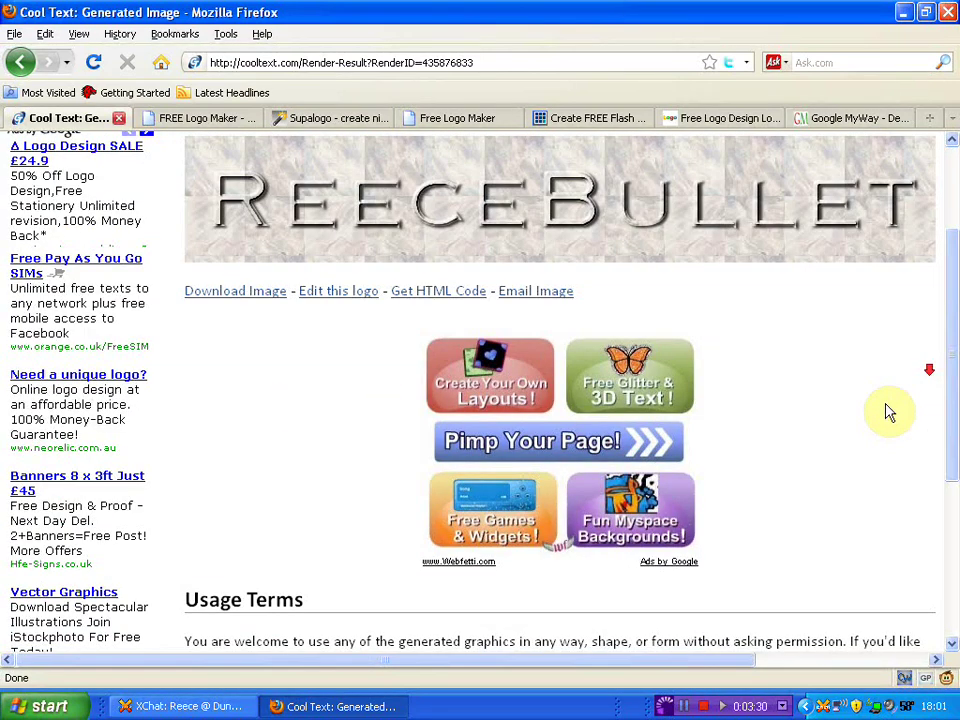
{"action": "right_click", "coordinate": [362, 238]}
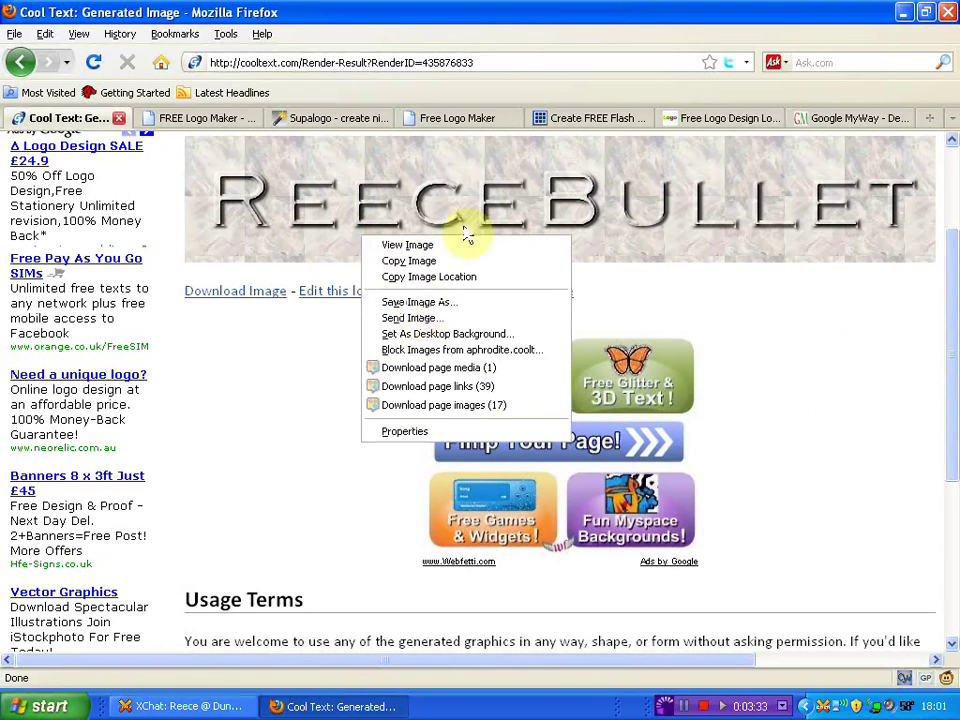
{"action": "left_click", "coordinate": [432, 245]}
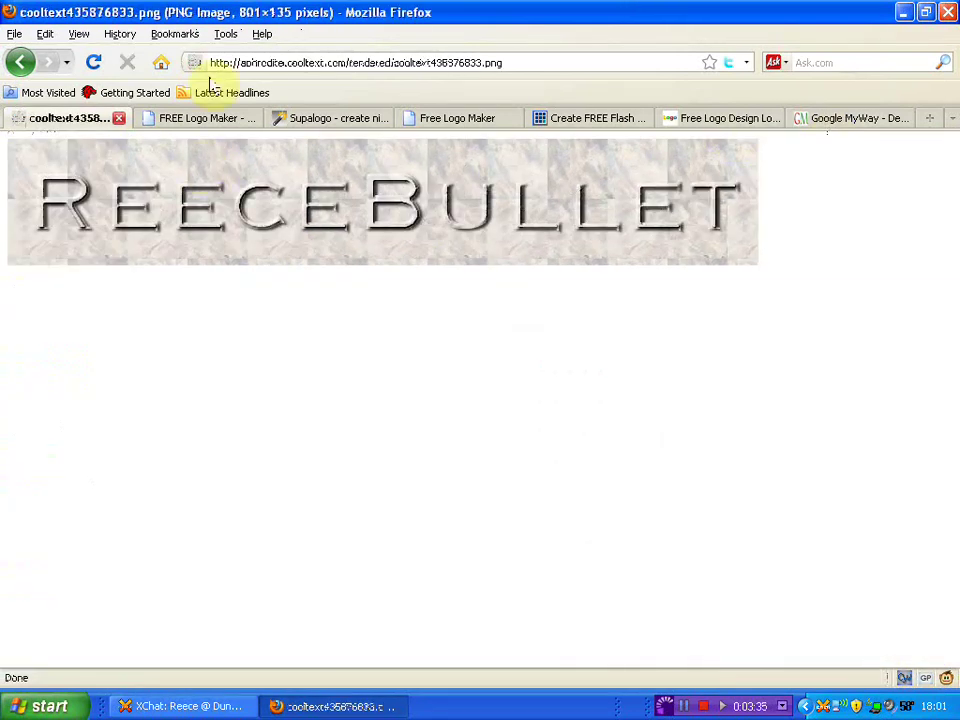
{"action": "left_click", "coordinate": [28, 66]}
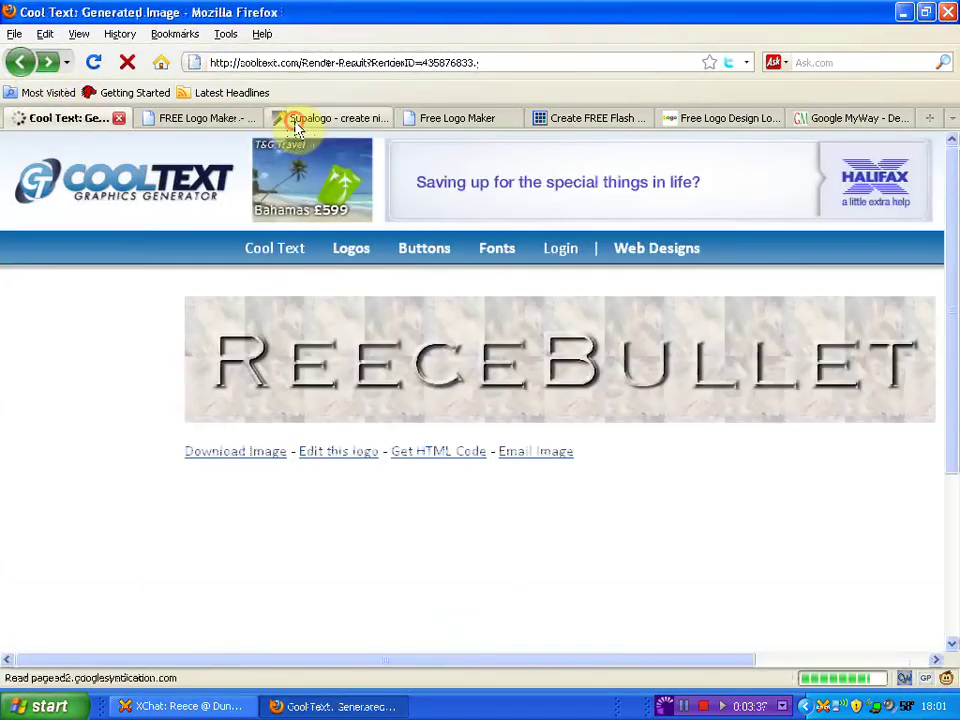
On Supalogo, replace the placeholder word example with Reecebullet
{"action": "left_click", "coordinate": [300, 120]}
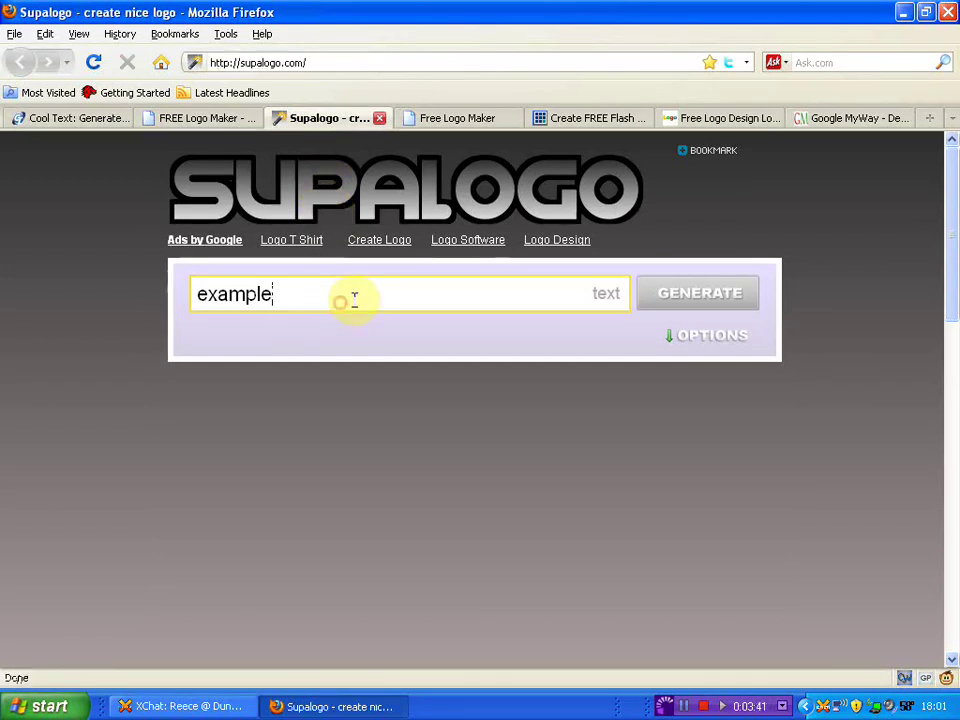
{"action": "left_click", "coordinate": [712, 336]}
{"action": "scroll", "coordinate": [558, 336], "scroll_direction": "down", "scroll_amount": 1}
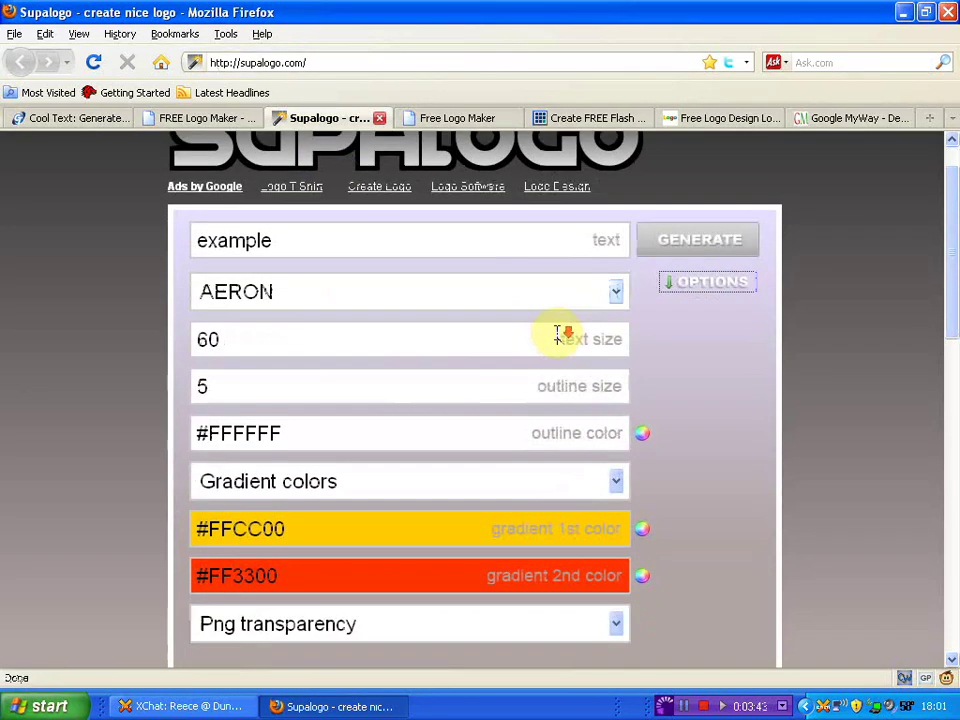
{"action": "scroll", "coordinate": [251, 321], "scroll_direction": "down", "scroll_amount": 1}
{"action": "scroll", "coordinate": [606, 317], "scroll_direction": "up", "scroll_amount": 2}
{"action": "double_click", "coordinate": [272, 292]}
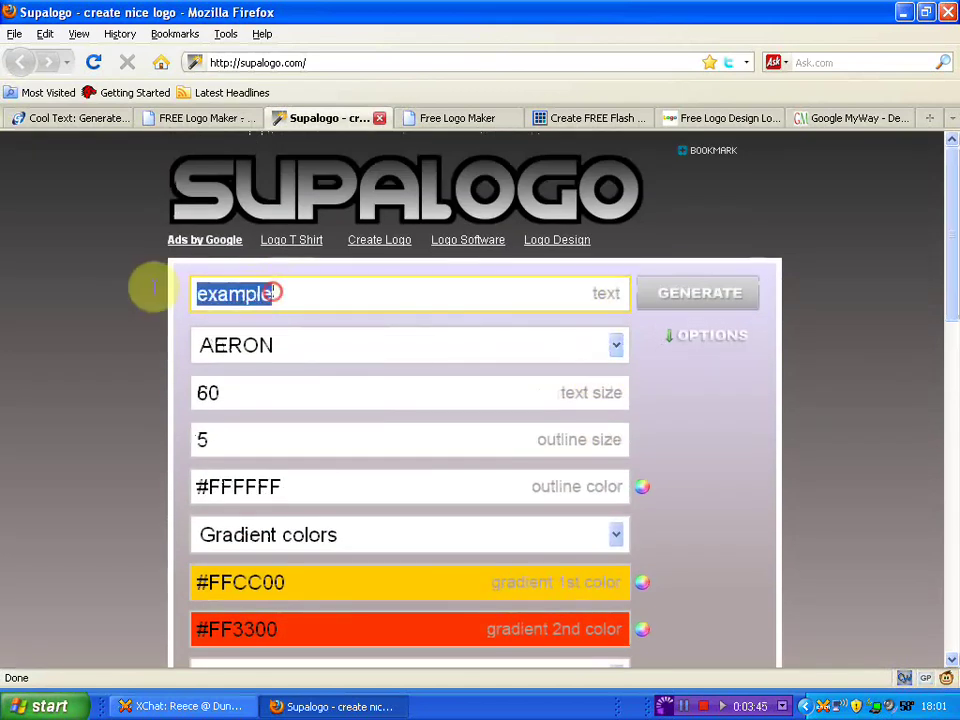
{"action": "type", "text": "Reeceb"}
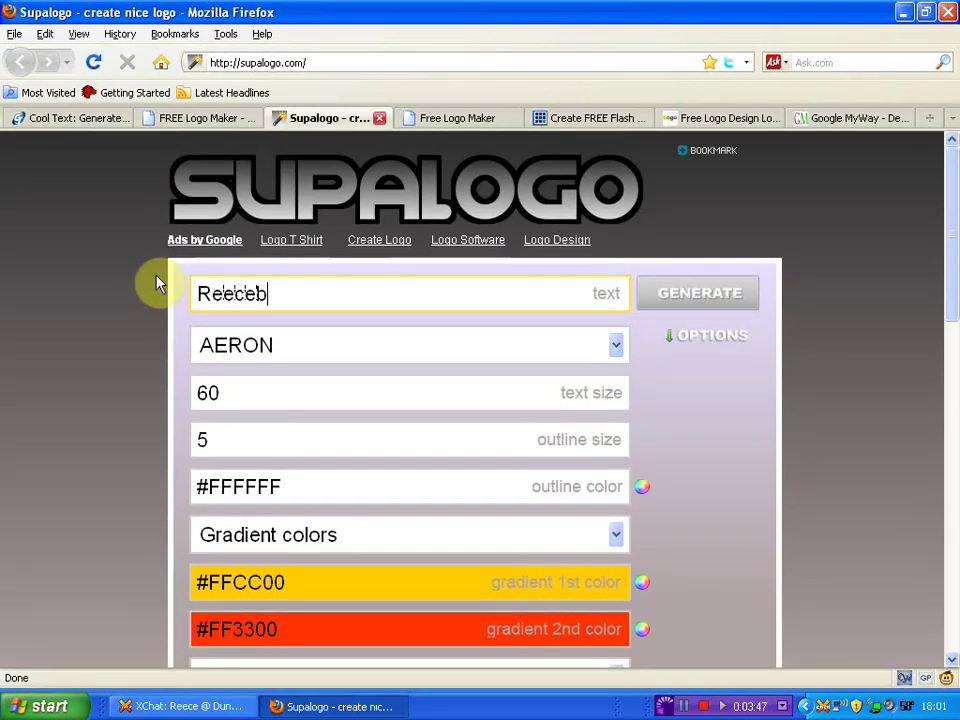
{"action": "type", "text": "ullet"}
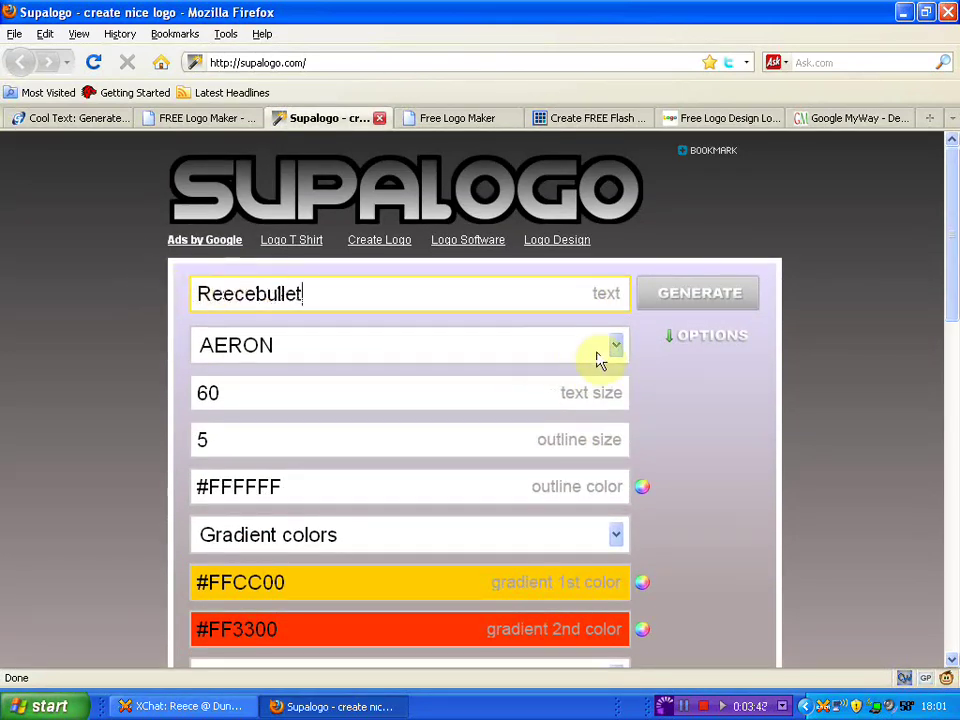
Choose the Comic Book font for the logo
{"action": "left_click", "coordinate": [614, 346]}
{"action": "scroll", "coordinate": [620, 425], "scroll_direction": "down", "scroll_amount": 1}
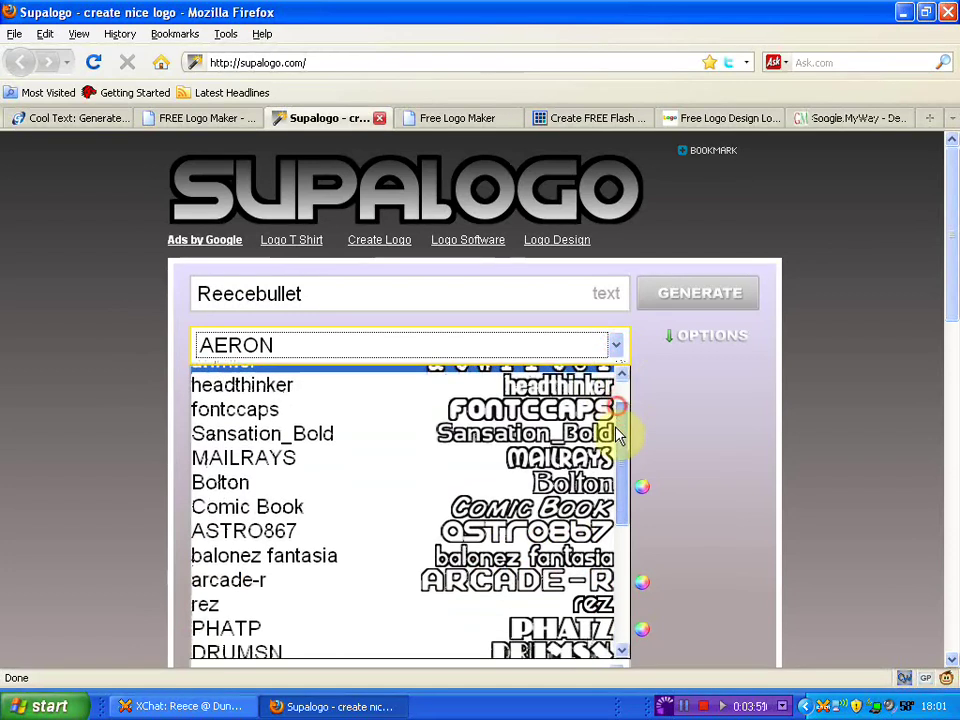
{"action": "left_click", "coordinate": [490, 474]}
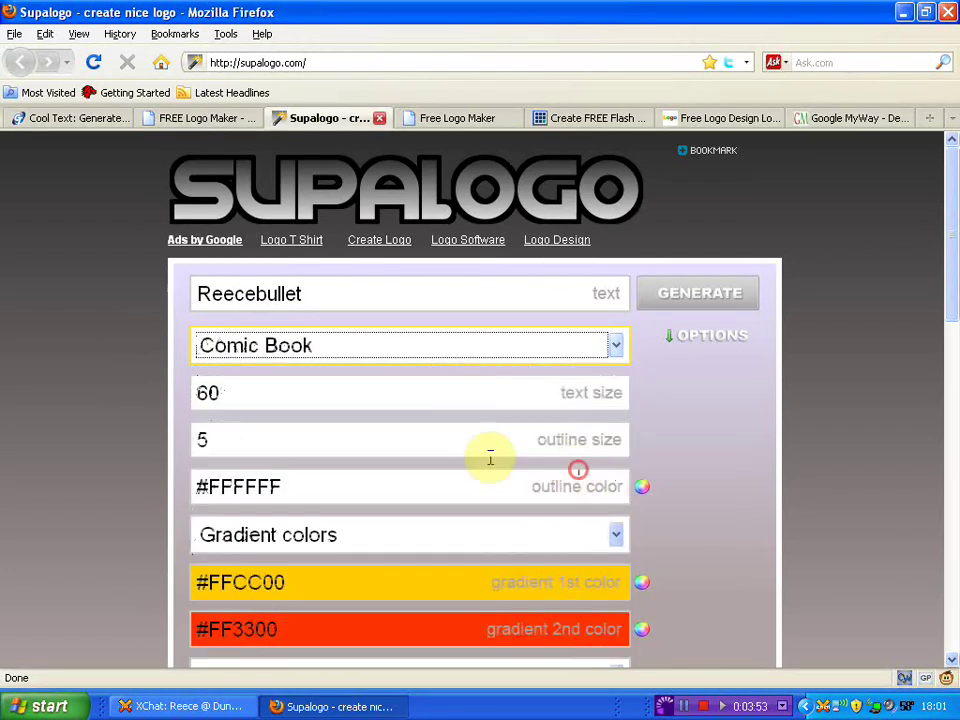
{"action": "scroll", "coordinate": [494, 372], "scroll_direction": "down", "scroll_amount": 2}
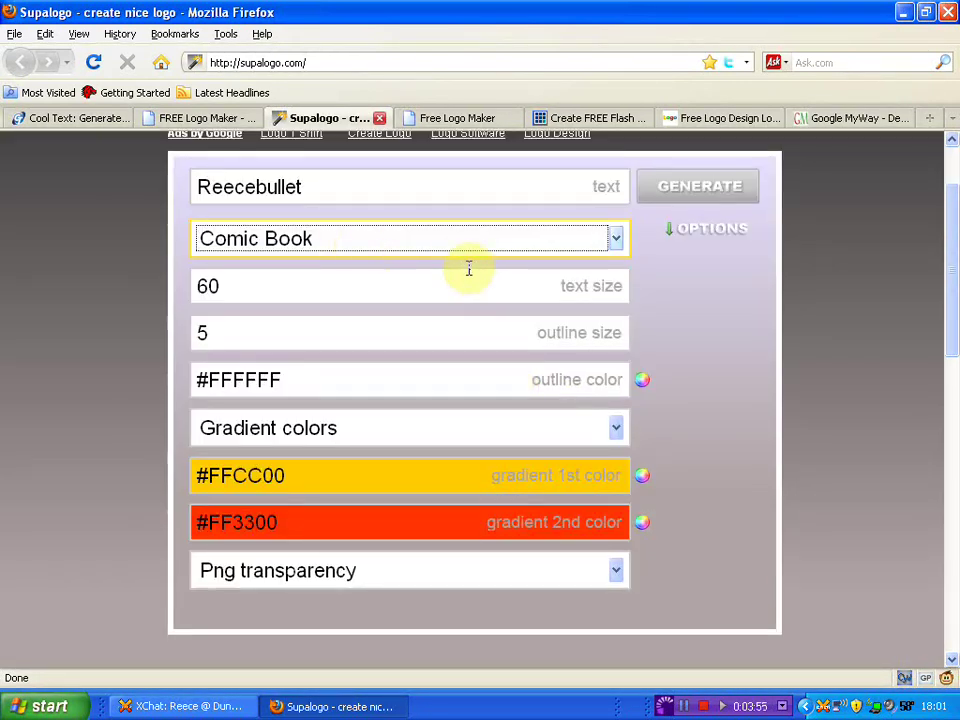
{"action": "scroll", "coordinate": [420, 378], "scroll_direction": "up", "scroll_amount": 1}
Generate the Reecebullet logo and inspect the image's context menu
{"action": "left_click", "coordinate": [658, 252]}
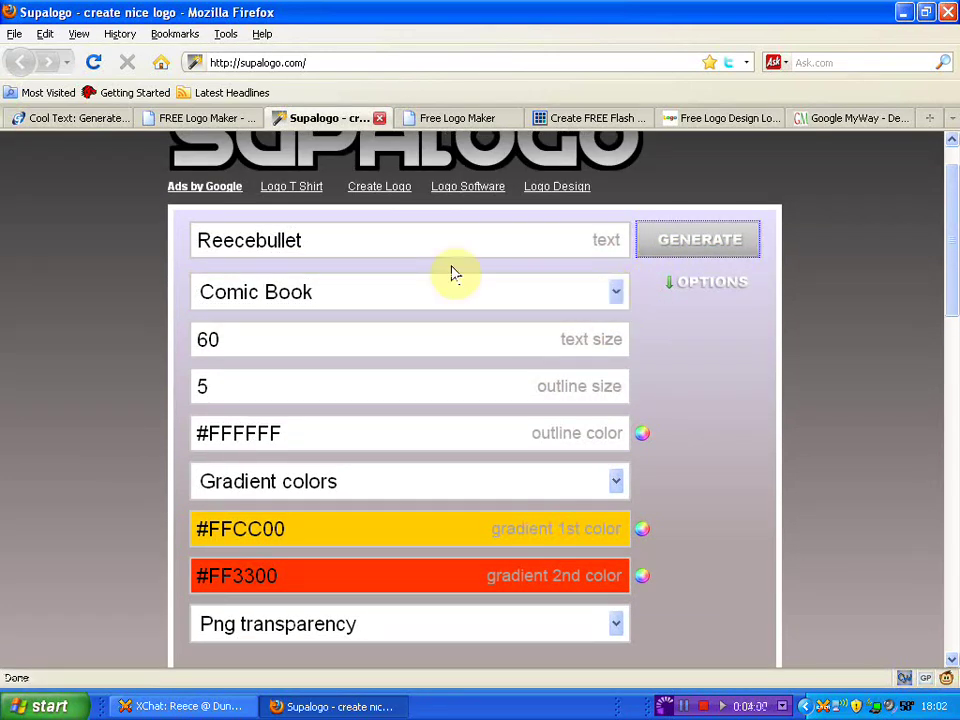
{"action": "scroll", "coordinate": [452, 272], "scroll_direction": "up", "scroll_amount": 1}
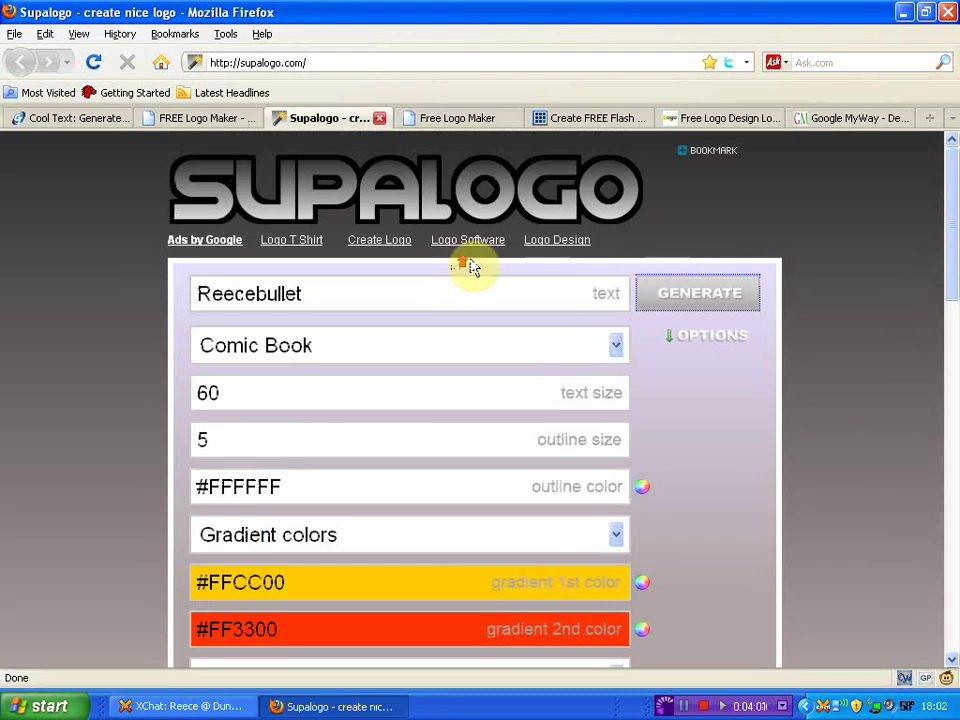
{"action": "left_click", "coordinate": [718, 292]}
{"action": "scroll", "coordinate": [560, 355], "scroll_direction": "down", "scroll_amount": 6}
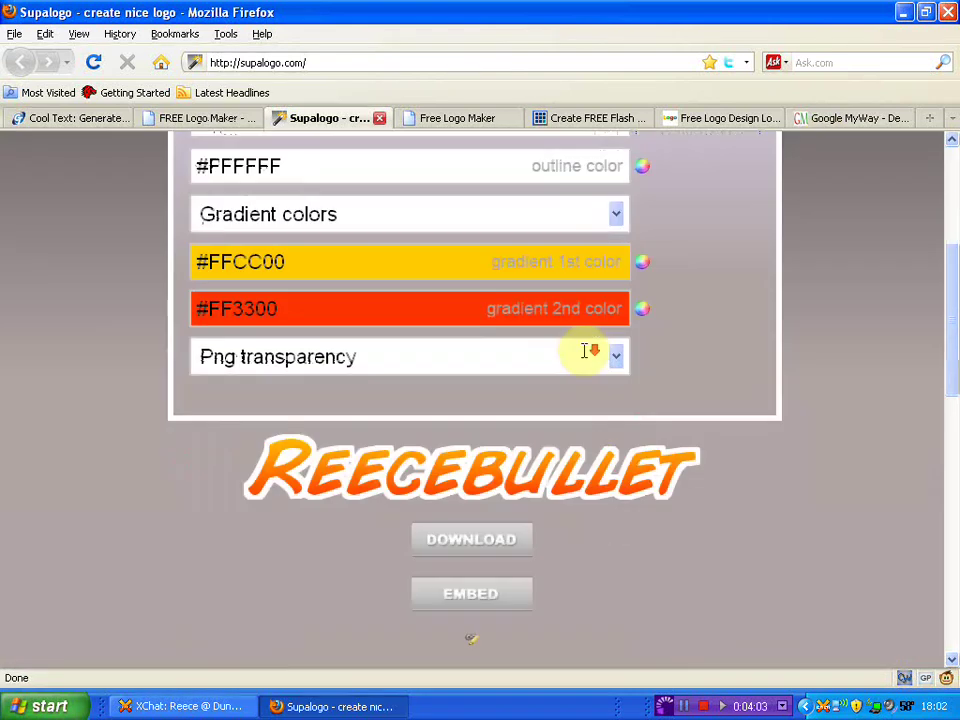
{"action": "scroll", "coordinate": [530, 500], "scroll_direction": "down", "scroll_amount": 1}
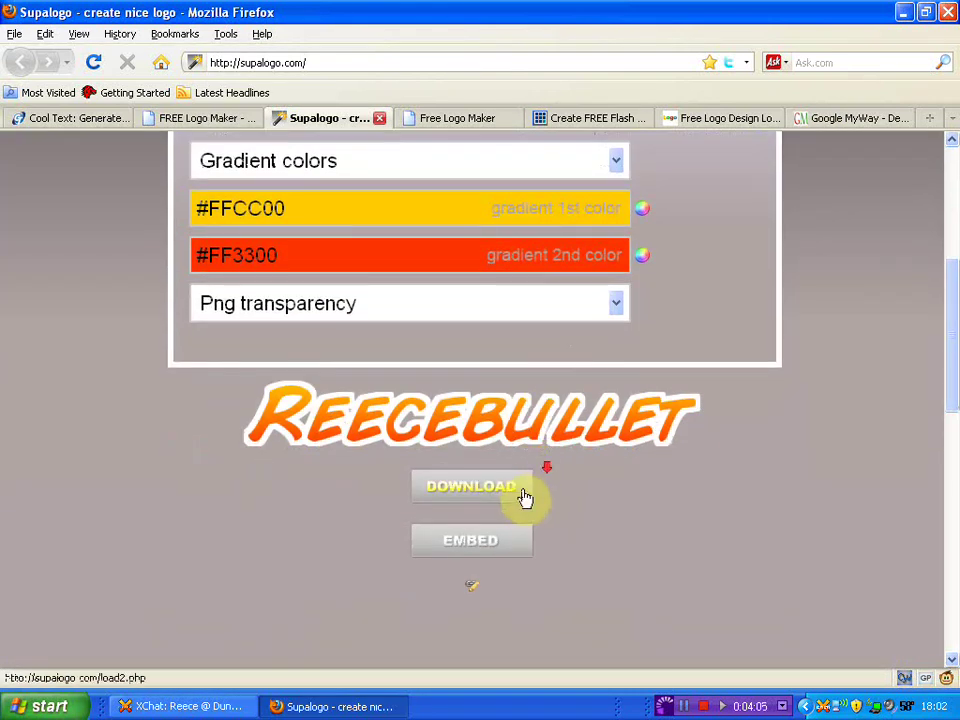
{"action": "left_click_drag", "start_coordinate": [744, 414], "coordinate": [305, 405]}
{"action": "right_click", "coordinate": [576, 429]}
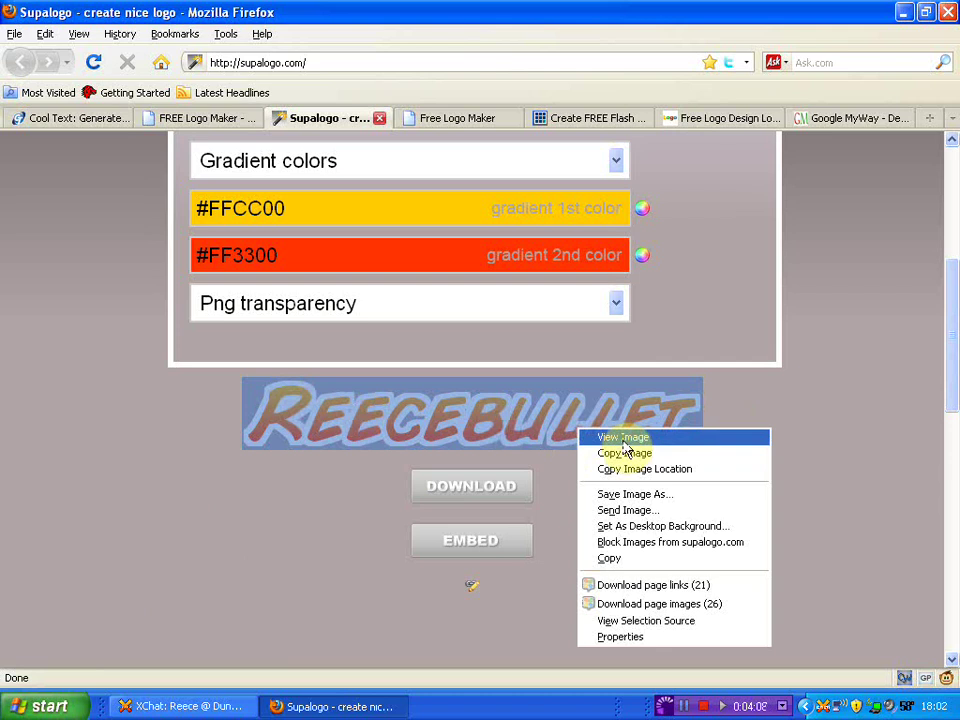
{"action": "left_click", "coordinate": [262, 479]}
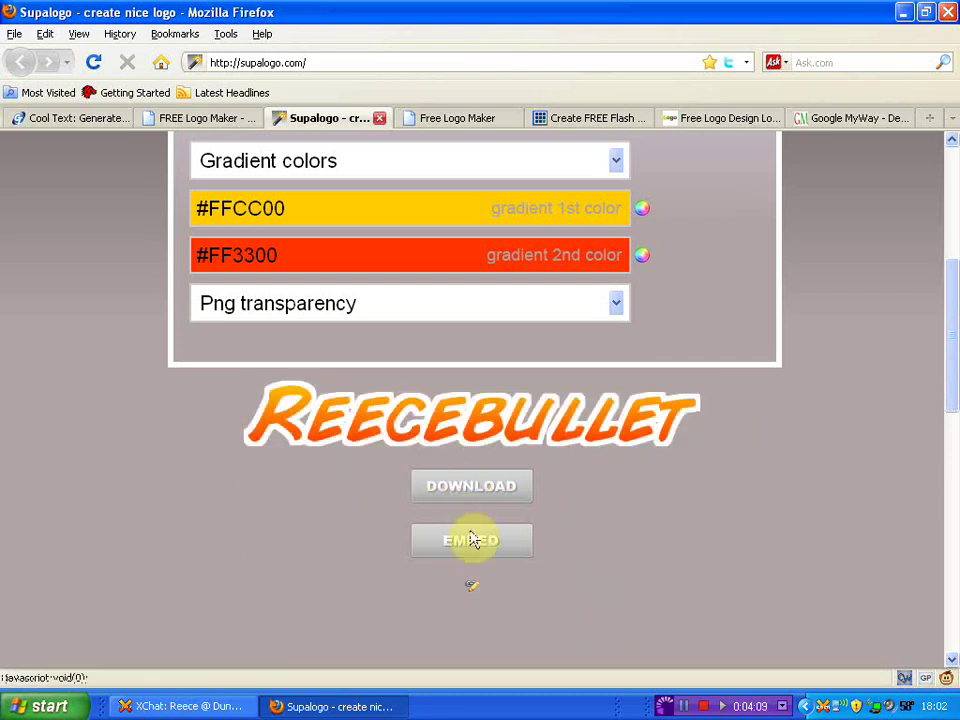
{"action": "scroll", "coordinate": [470, 400], "scroll_direction": "up", "scroll_amount": 4}
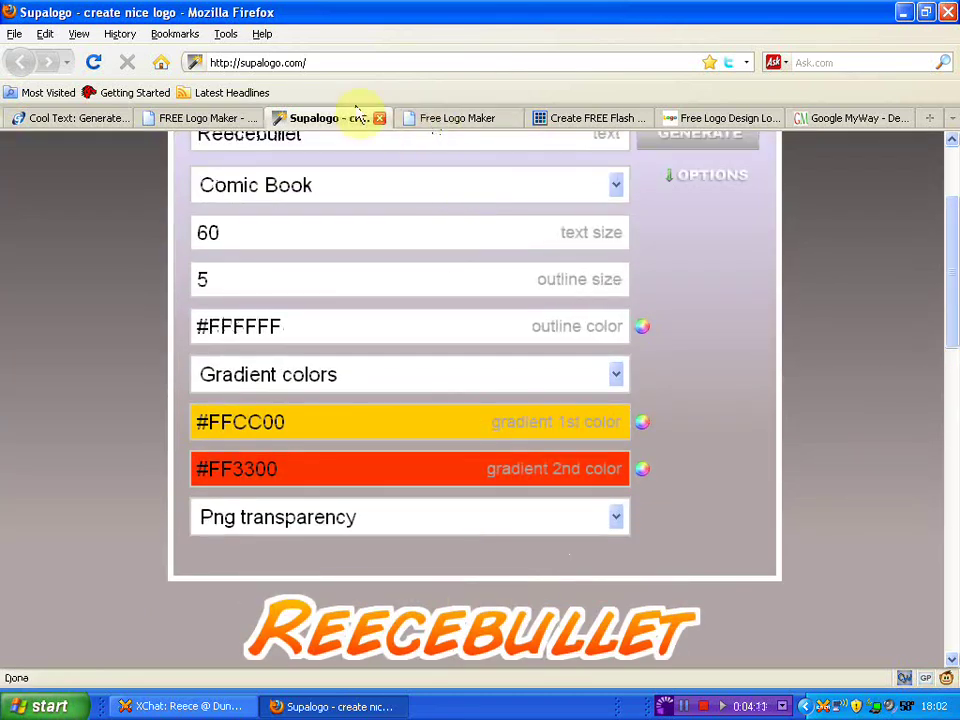
Switch to the Online Logo Maker page and look over the sample design
{"action": "left_click", "coordinate": [455, 118]}
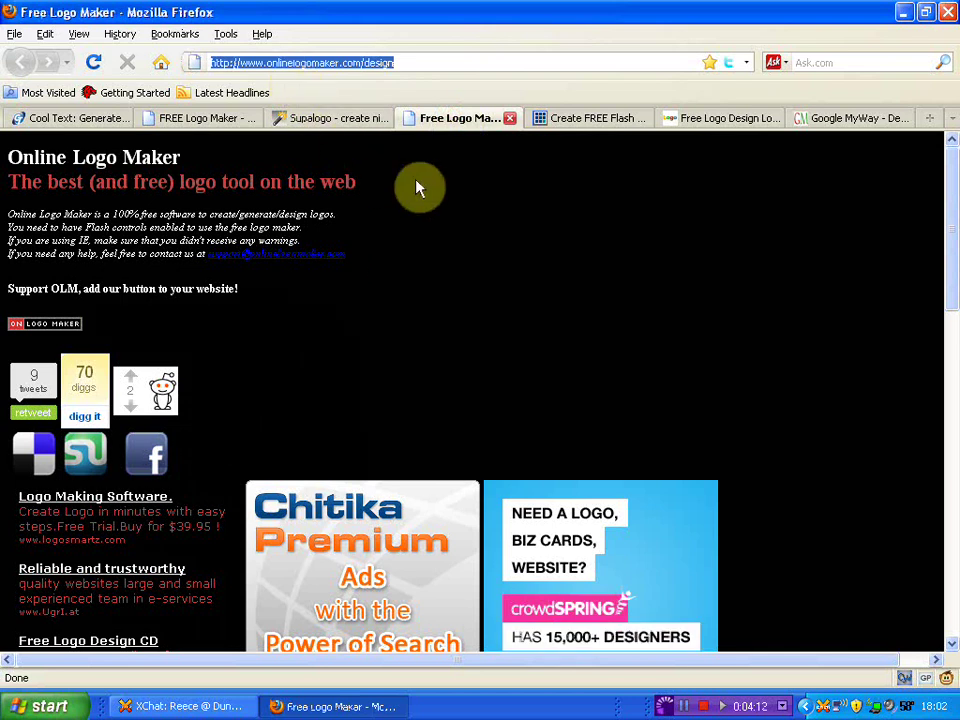
{"action": "scroll", "coordinate": [468, 192], "scroll_direction": "down", "scroll_amount": 6}
{"action": "scroll", "coordinate": [455, 203], "scroll_direction": "down", "scroll_amount": 5}
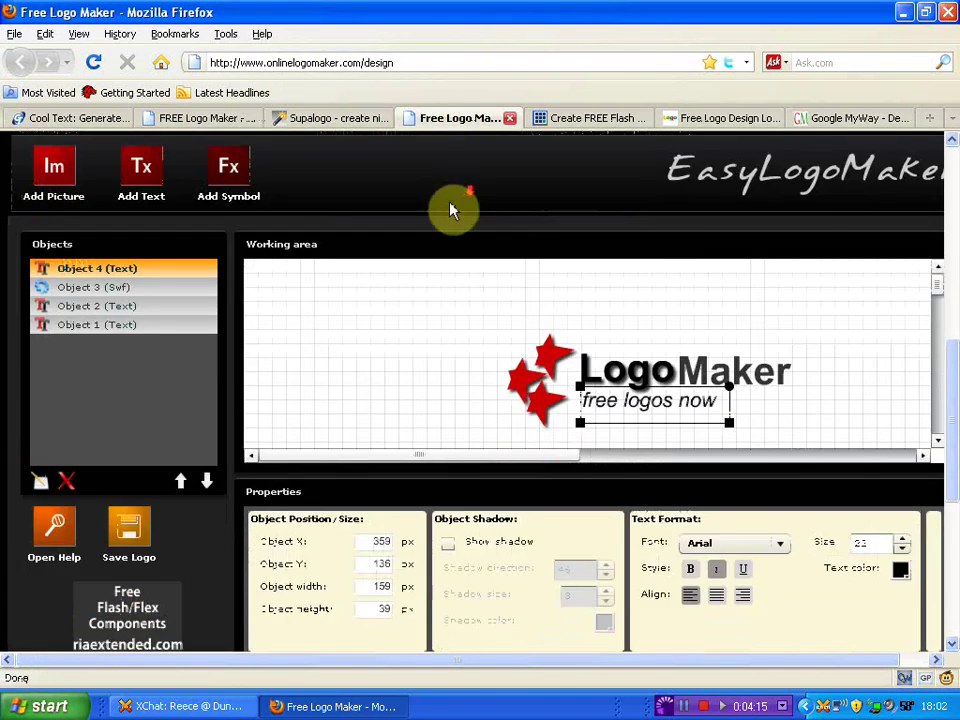
{"action": "scroll", "coordinate": [490, 220], "scroll_direction": "down", "scroll_amount": 2}
{"action": "scroll", "coordinate": [480, 220], "scroll_direction": "up", "scroll_amount": 4}
{"action": "scroll", "coordinate": [400, 202], "scroll_direction": "down", "scroll_amount": 4}
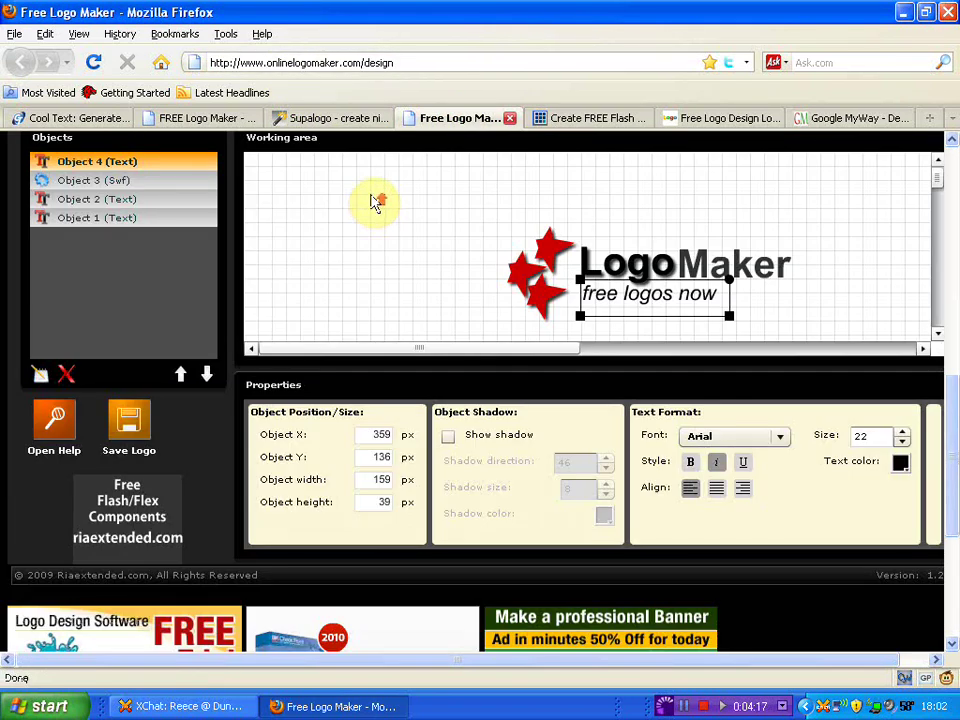
{"action": "scroll", "coordinate": [372, 200], "scroll_direction": "up", "scroll_amount": 1}
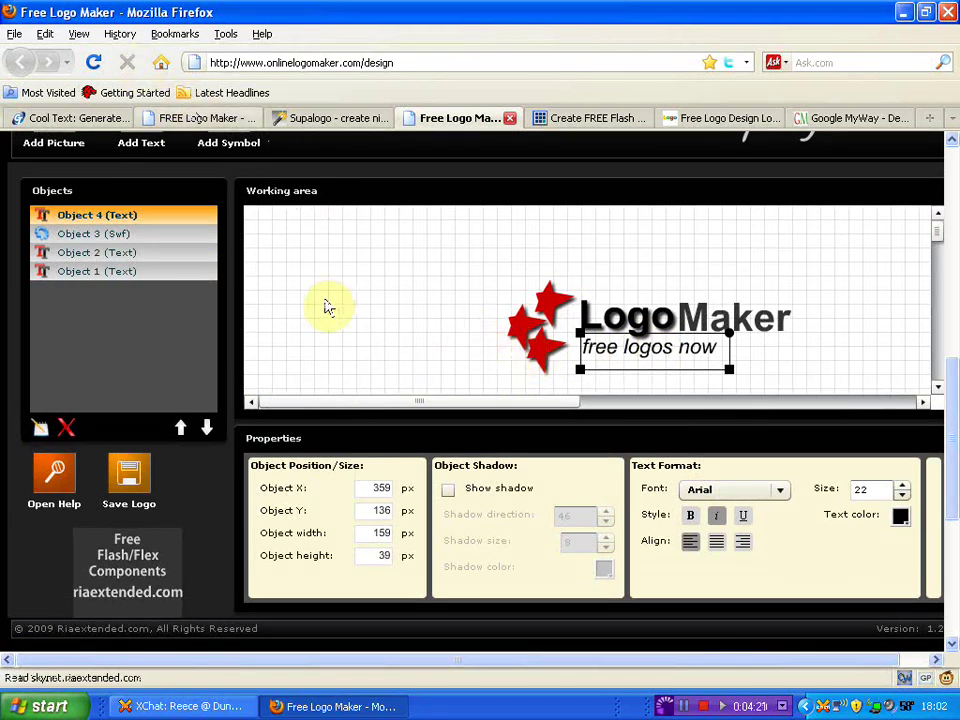
Delete the free logos now tagline, red star, Maker and Logo objects
{"action": "left_click", "coordinate": [65, 428]}
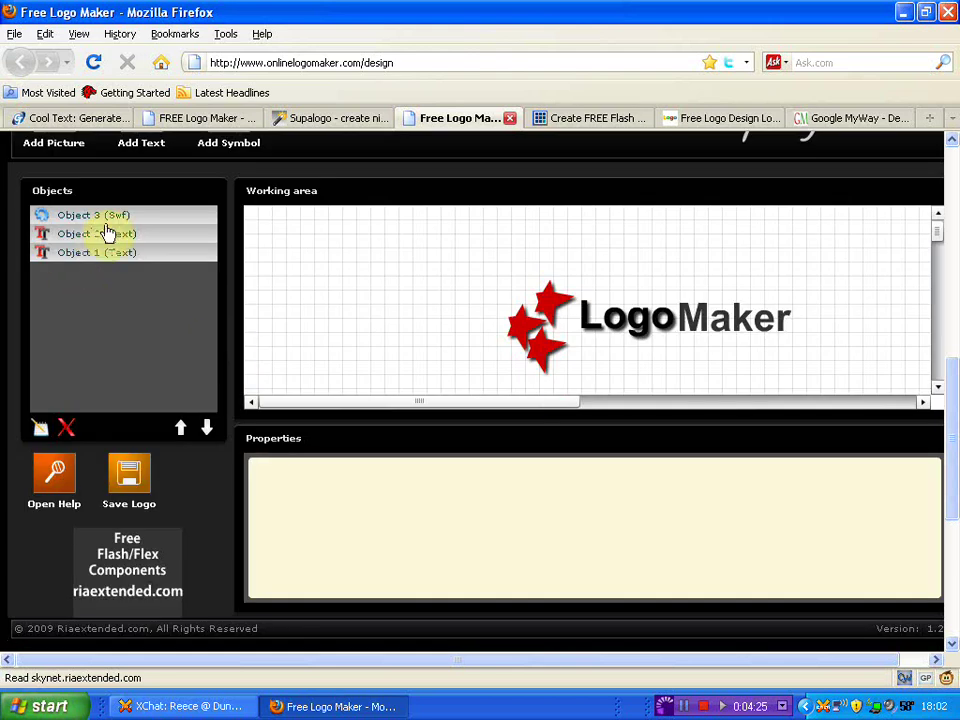
{"action": "left_click", "coordinate": [79, 233]}
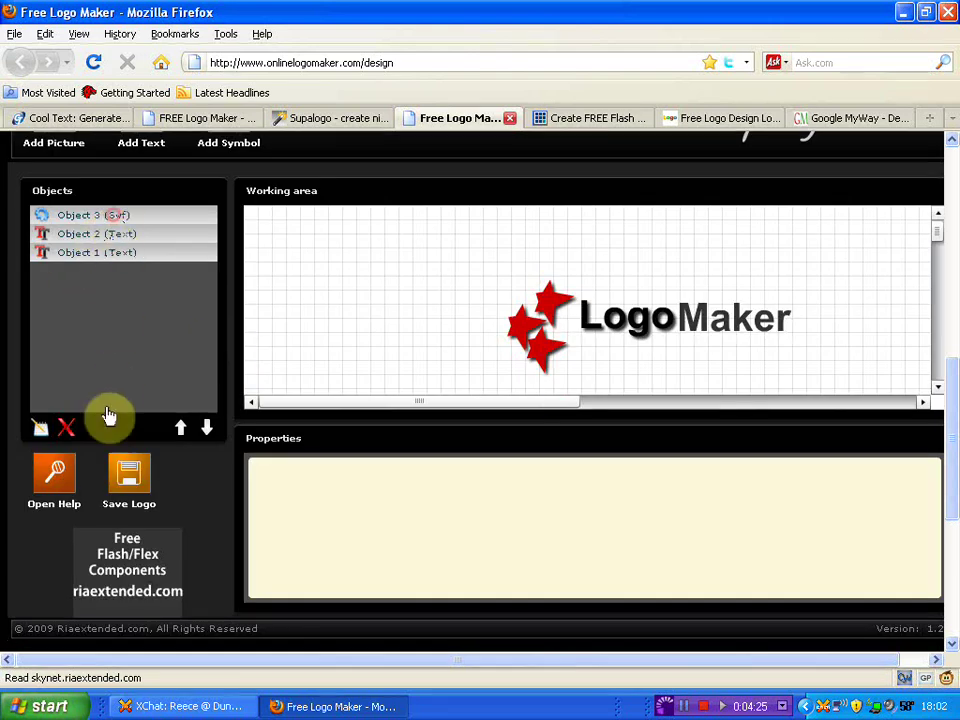
{"action": "left_click", "coordinate": [66, 428]}
{"action": "left_click", "coordinate": [575, 413]}
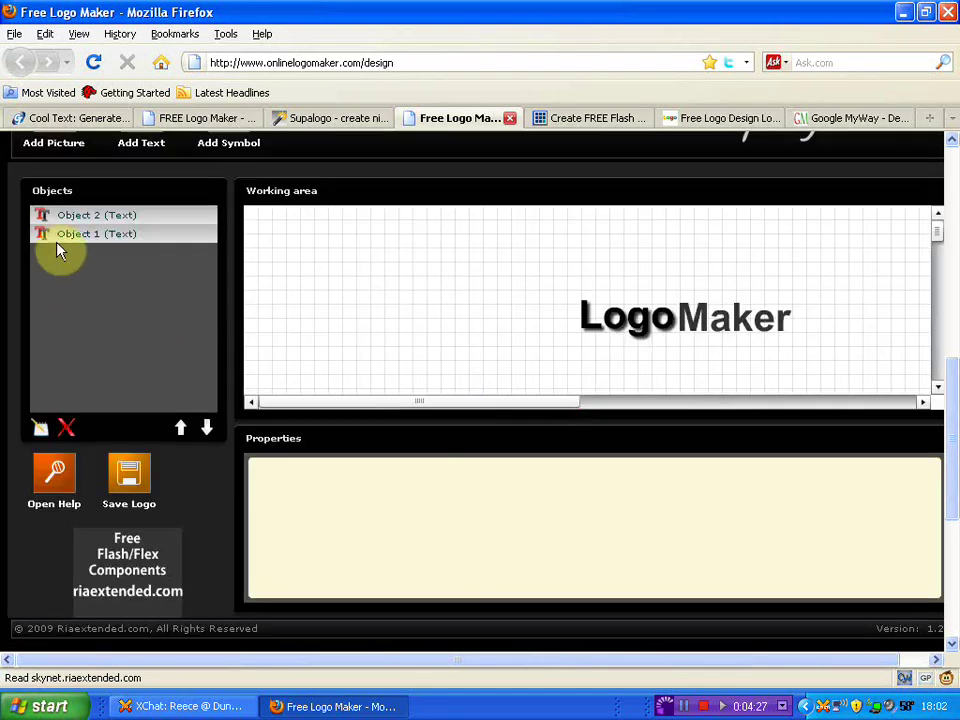
{"action": "key", "text": "Delete"}
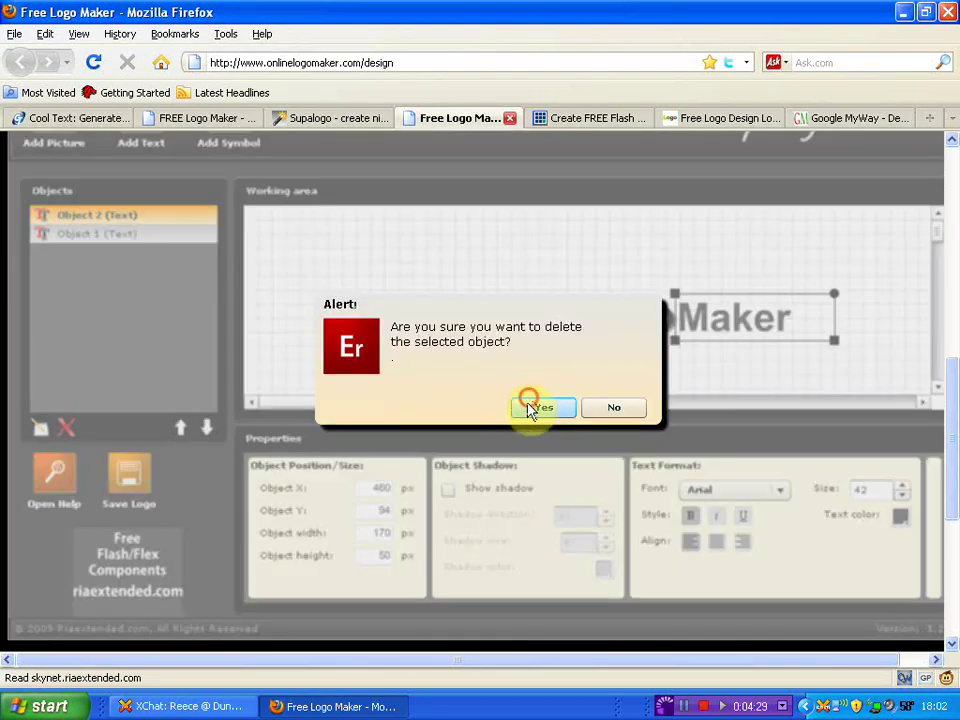
{"action": "left_click", "coordinate": [534, 403]}
{"action": "left_click", "coordinate": [154, 218]}
{"action": "left_click", "coordinate": [71, 428]}
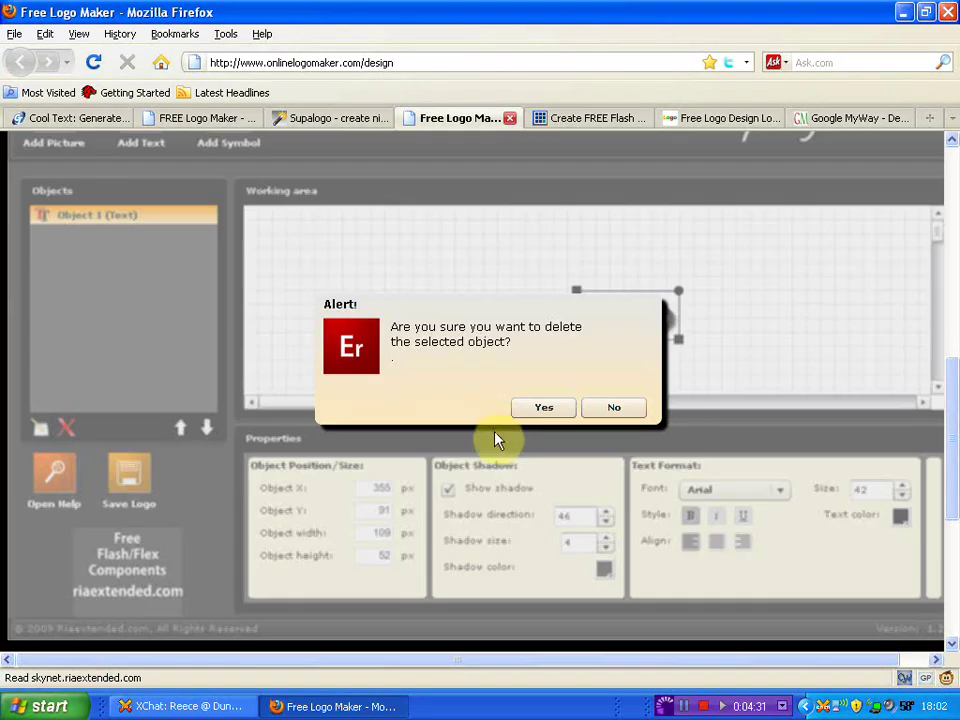
{"action": "left_click", "coordinate": [514, 410]}
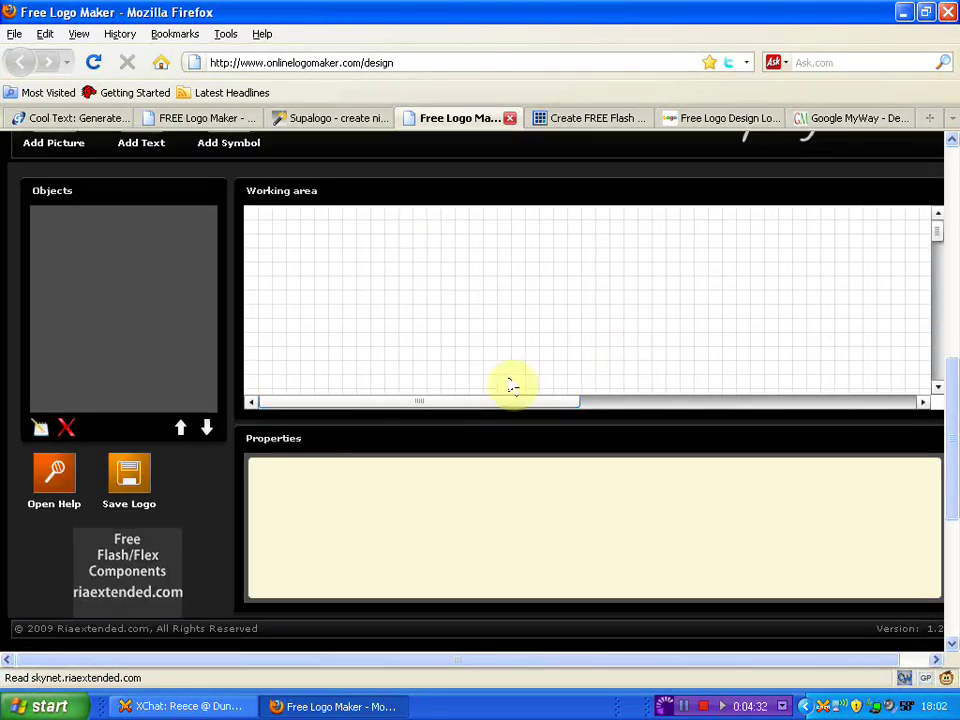
Add a Hello text object with a drop shadow
{"action": "scroll", "coordinate": [240, 380], "scroll_direction": "up", "scroll_amount": 1}
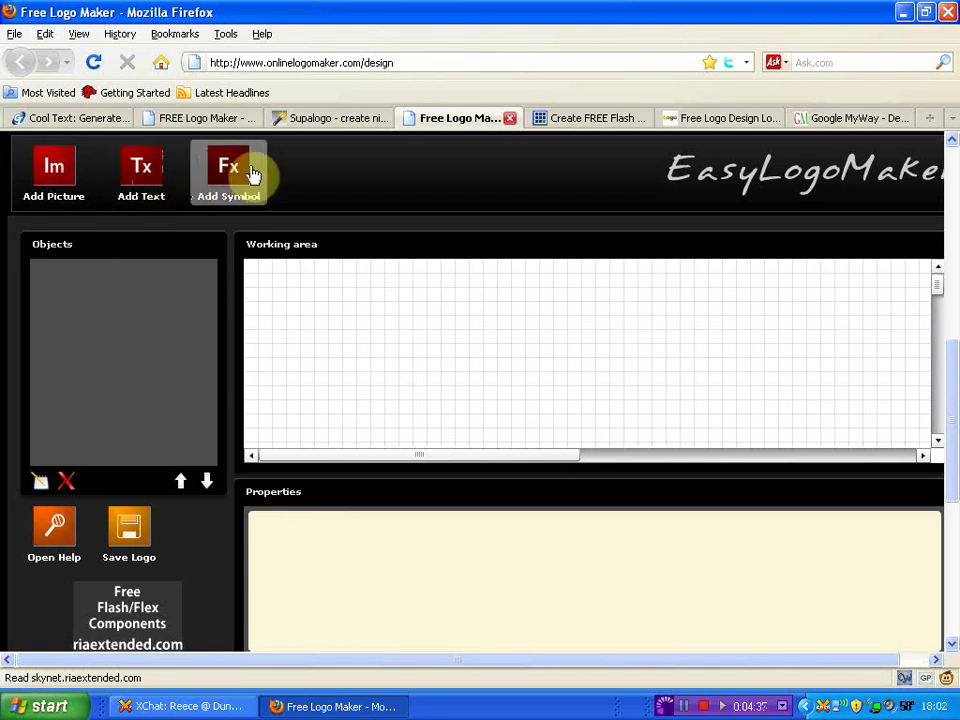
{"action": "left_click", "coordinate": [141, 170]}
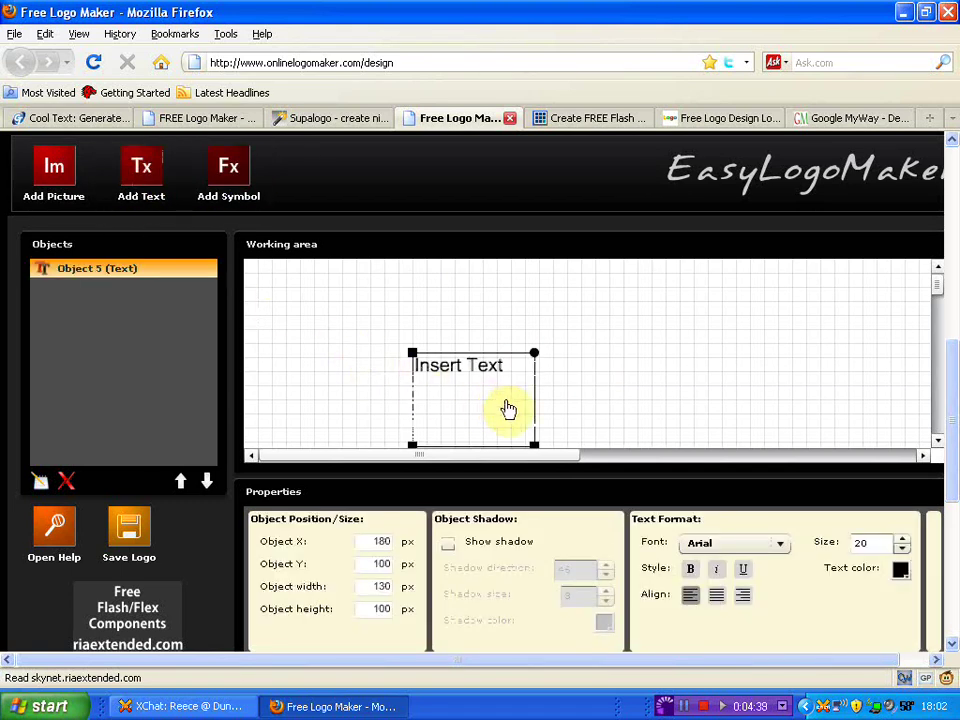
{"action": "scroll", "coordinate": [507, 405], "scroll_direction": "down", "scroll_amount": 1}
{"action": "left_click", "coordinate": [497, 299]}
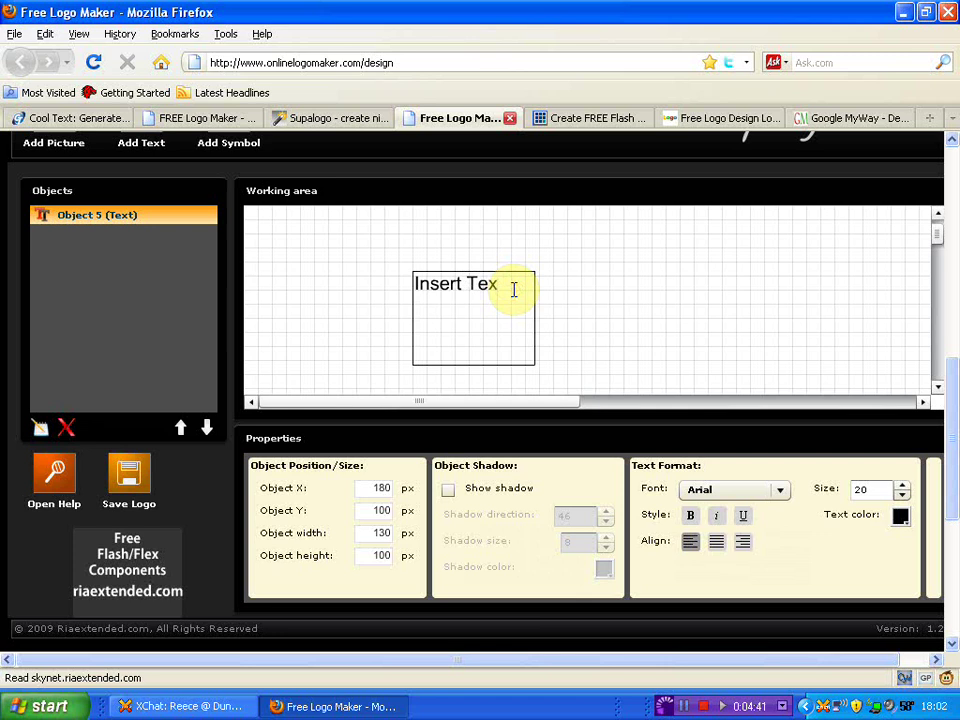
{"action": "key", "text": "BackSpace"}
{"action": "key", "text": "BackSpace"}
{"action": "key", "text": "BackSpace"}
{"action": "type", "text": "ello"}
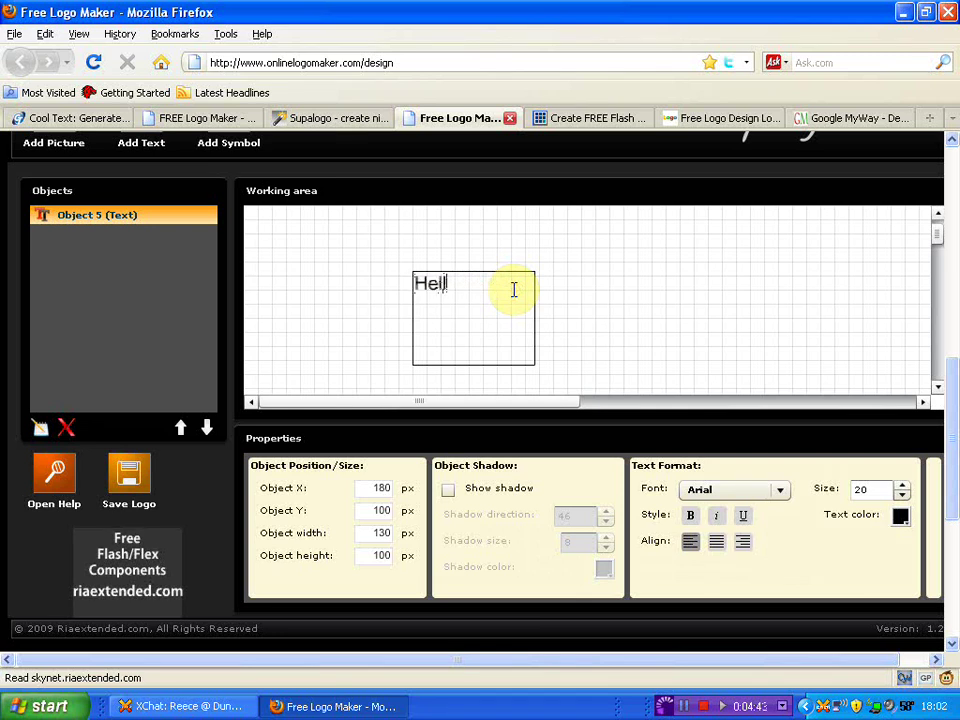
{"action": "left_click", "coordinate": [450, 489]}
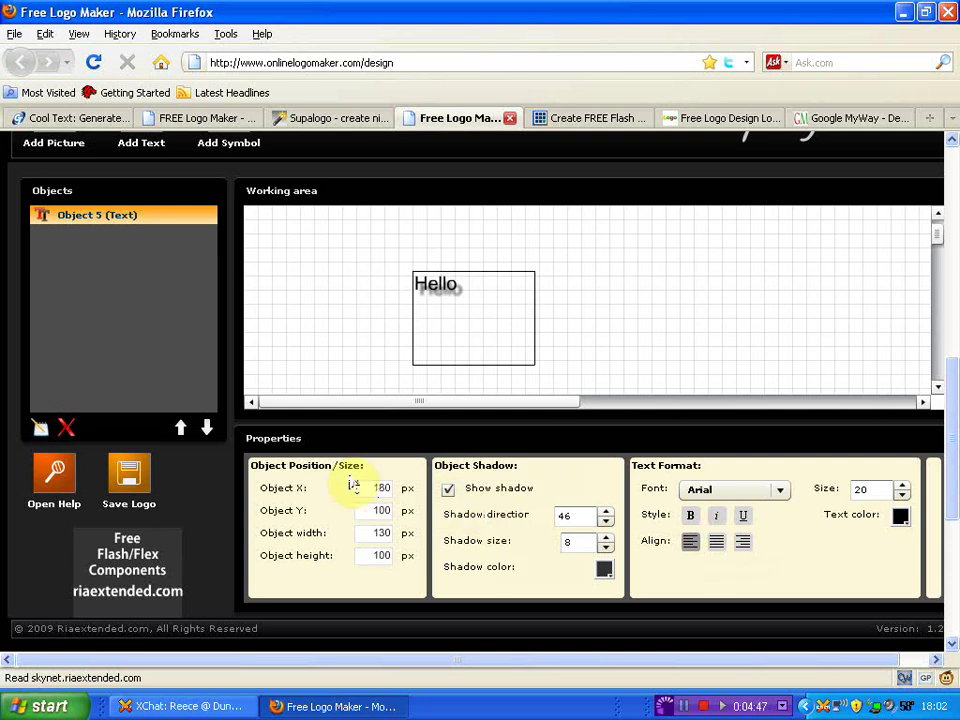
Add a filled black rectangle symbol to the design
{"action": "left_click", "coordinate": [729, 490]}
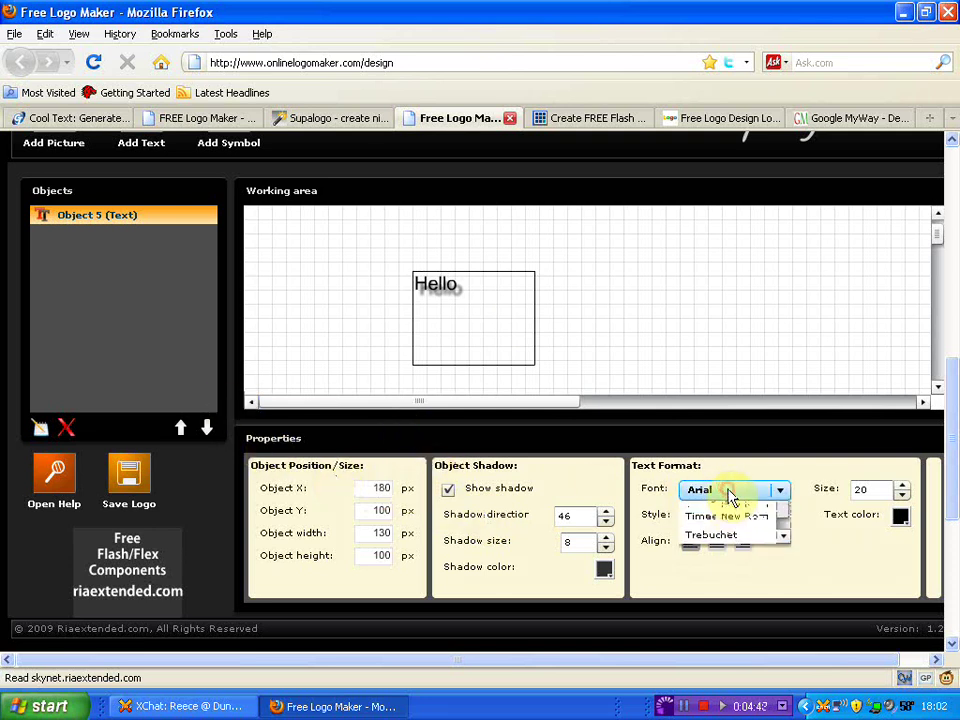
{"action": "scroll", "coordinate": [150, 321], "scroll_direction": "up", "scroll_amount": 1}
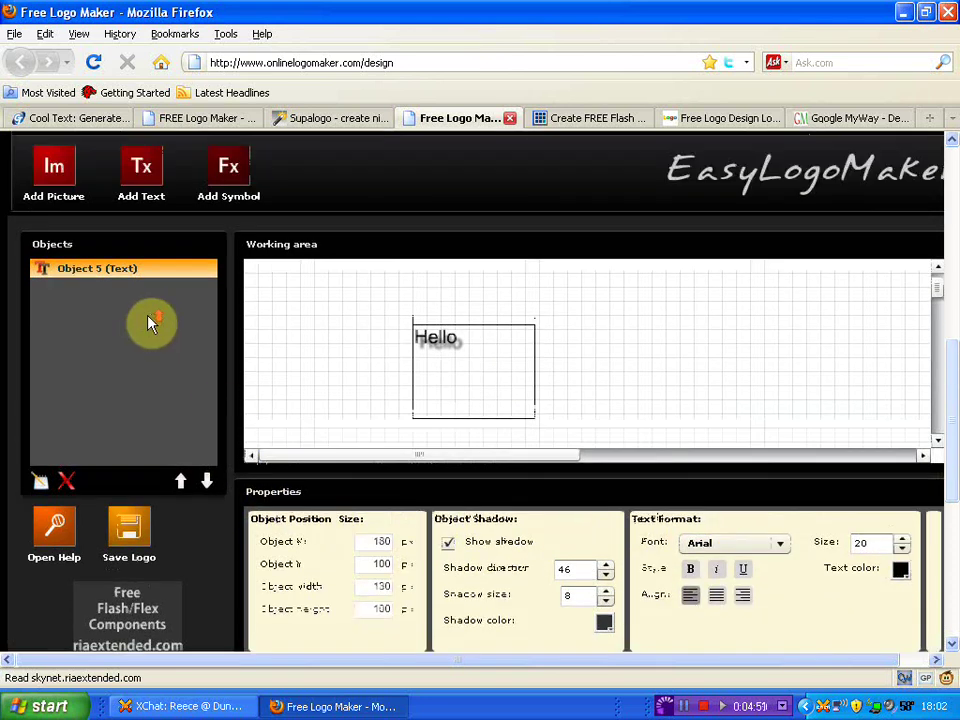
{"action": "left_click", "coordinate": [363, 314]}
{"action": "left_click", "coordinate": [259, 171]}
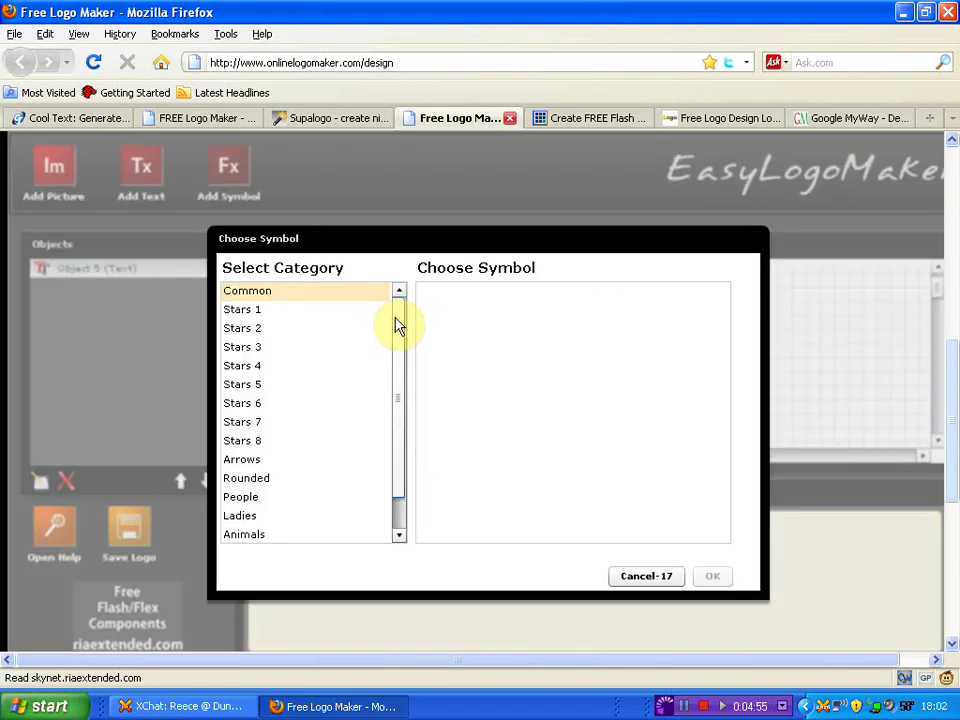
{"action": "mouse_move", "coordinate": [394, 306]}
{"action": "left_mouse_down"}
{"action": "mouse_move", "coordinate": [392, 396]}
{"action": "mouse_move", "coordinate": [410, 323]}
{"action": "left_mouse_up"}
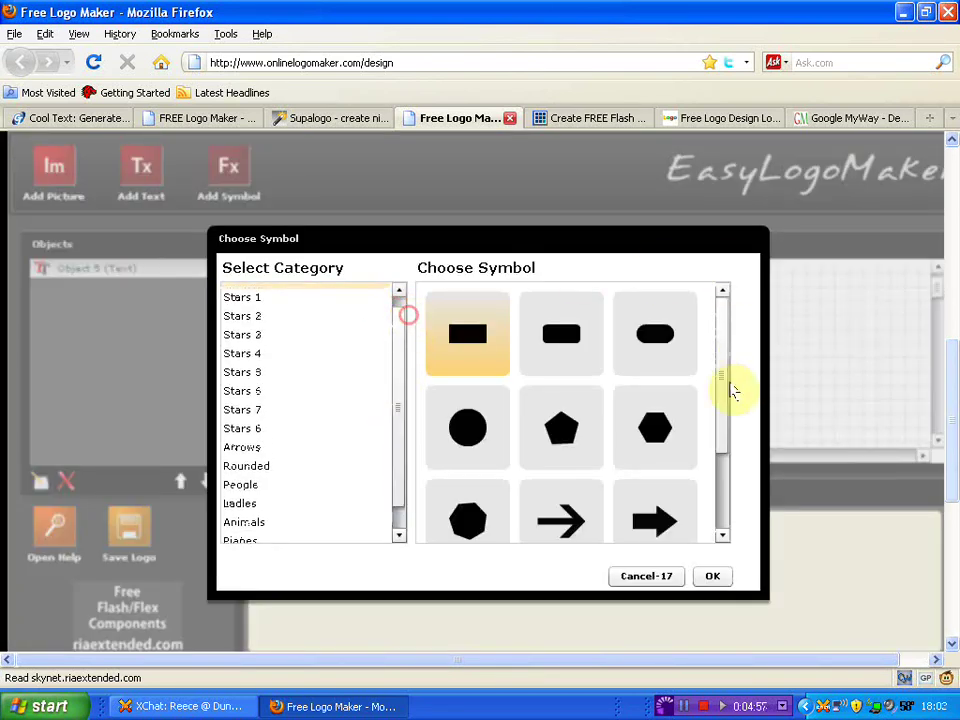
{"action": "left_click", "coordinate": [710, 577]}
{"action": "double_click", "coordinate": [505, 287]}
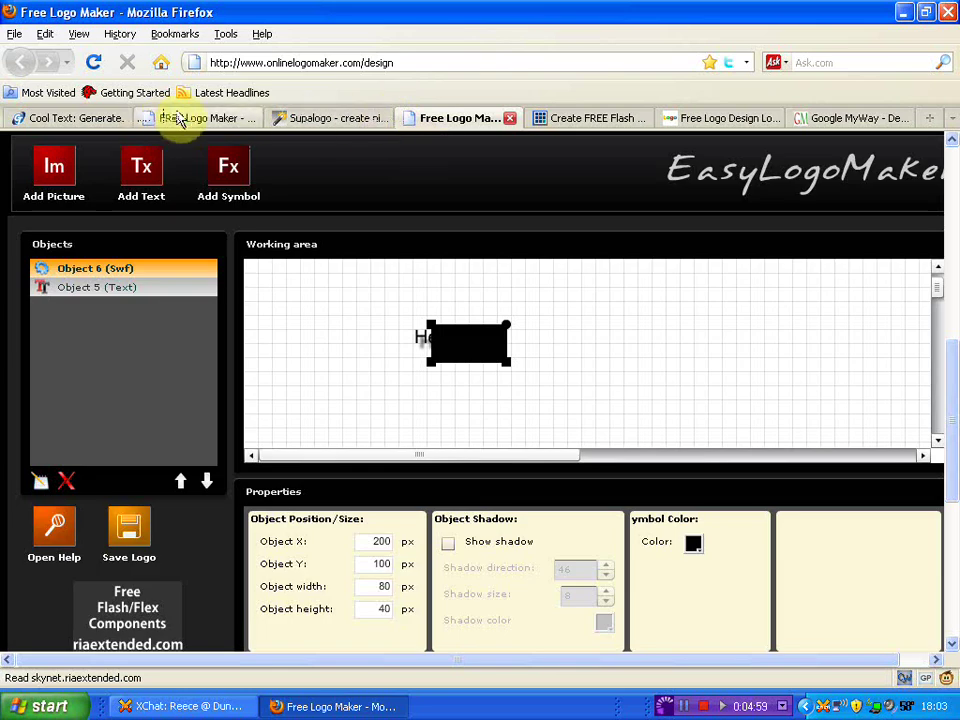
On Free Flash Logos, enter logo text 'Reece' and slogan 'Hello', then create the free logo
{"action": "left_click", "coordinate": [585, 120]}
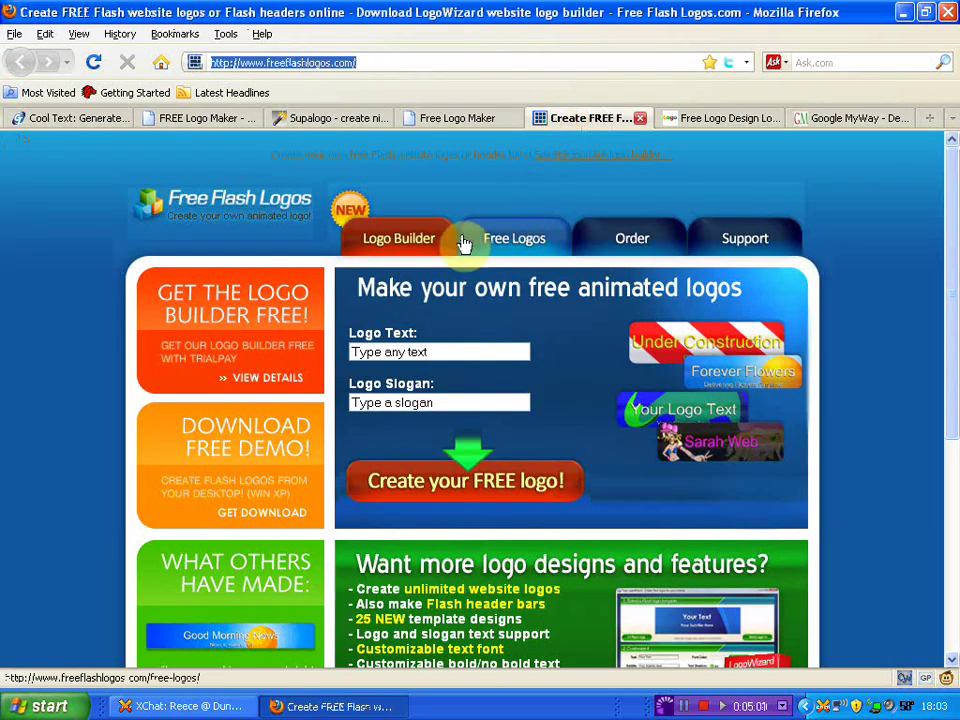
{"action": "scroll", "coordinate": [454, 285], "scroll_direction": "down", "scroll_amount": 1}
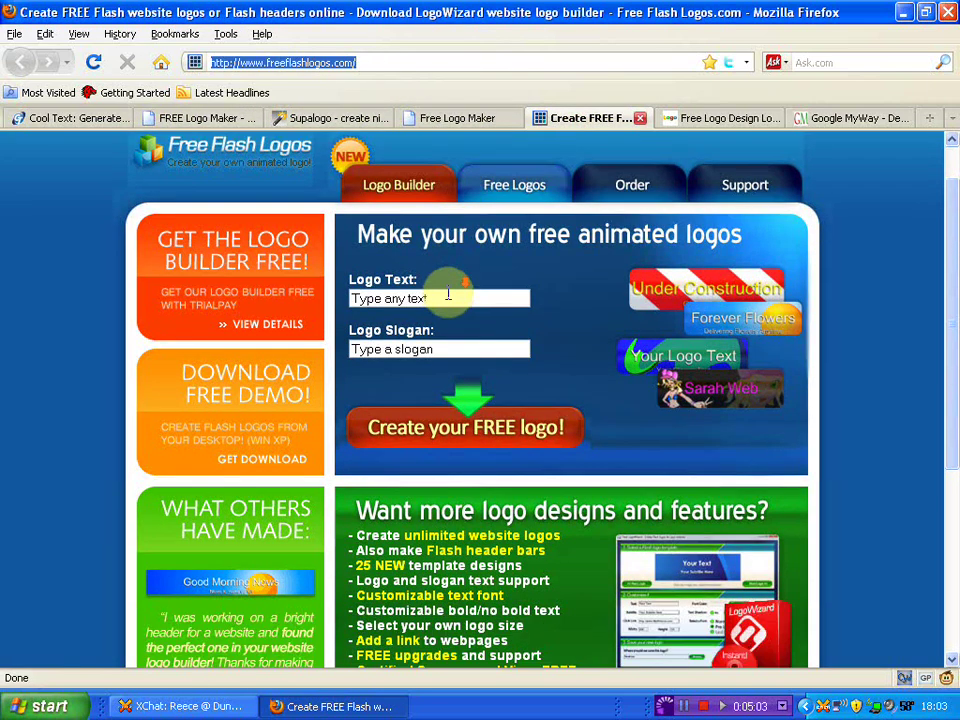
{"action": "left_click", "coordinate": [442, 296]}
{"action": "type", "text": "R"}
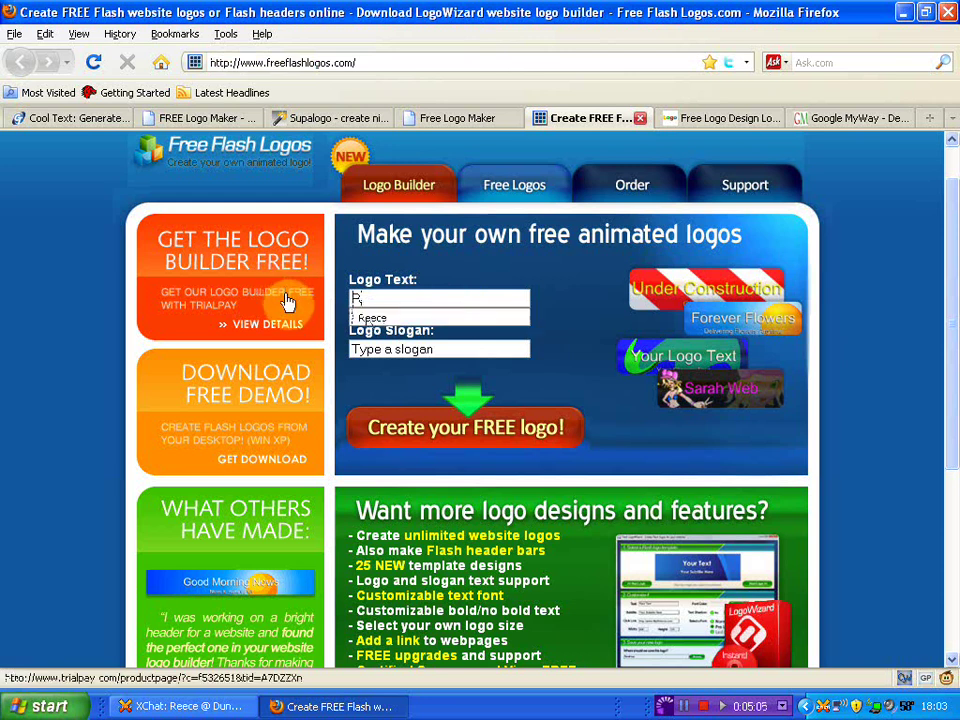
{"action": "type", "text": "eece"}
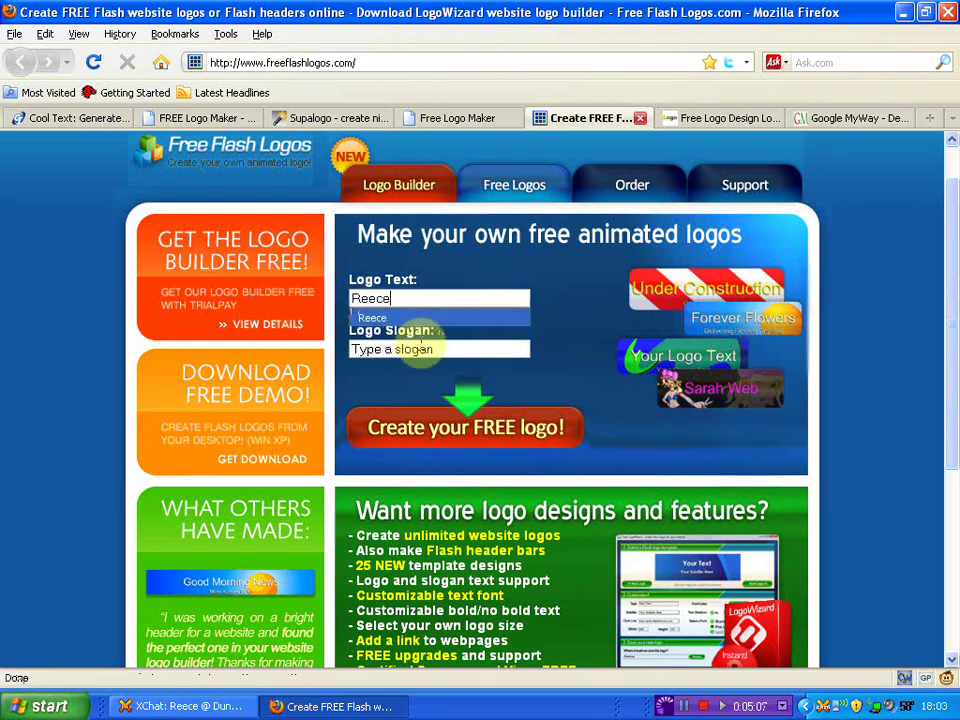
{"action": "left_click", "coordinate": [425, 348]}
{"action": "type", "text": "Hello"}
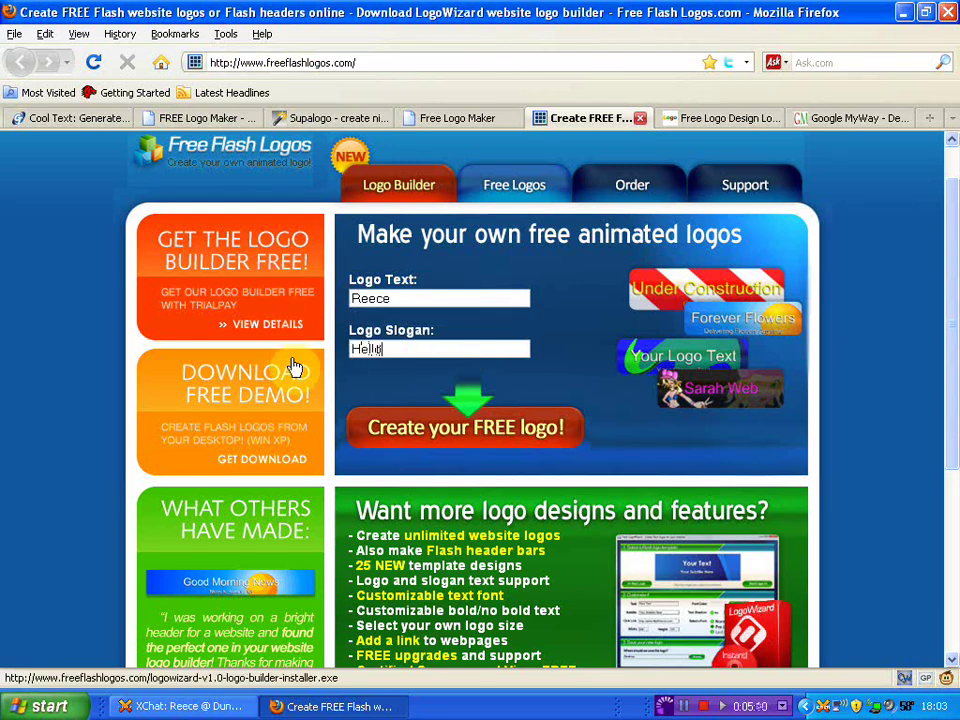
{"action": "left_click", "coordinate": [467, 428]}
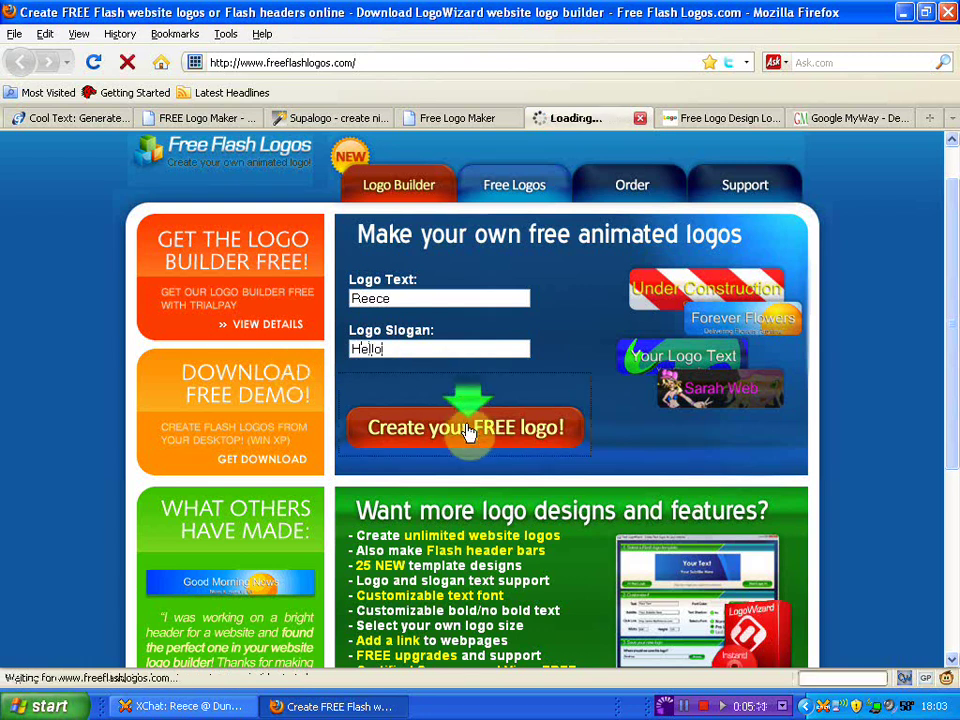
Check the Logo Text Color options and preview the blue Reece/Hello flash logo
{"action": "scroll", "coordinate": [467, 369], "scroll_direction": "down", "scroll_amount": 1}
{"action": "scroll", "coordinate": [545, 440], "scroll_direction": "down", "scroll_amount": 2}
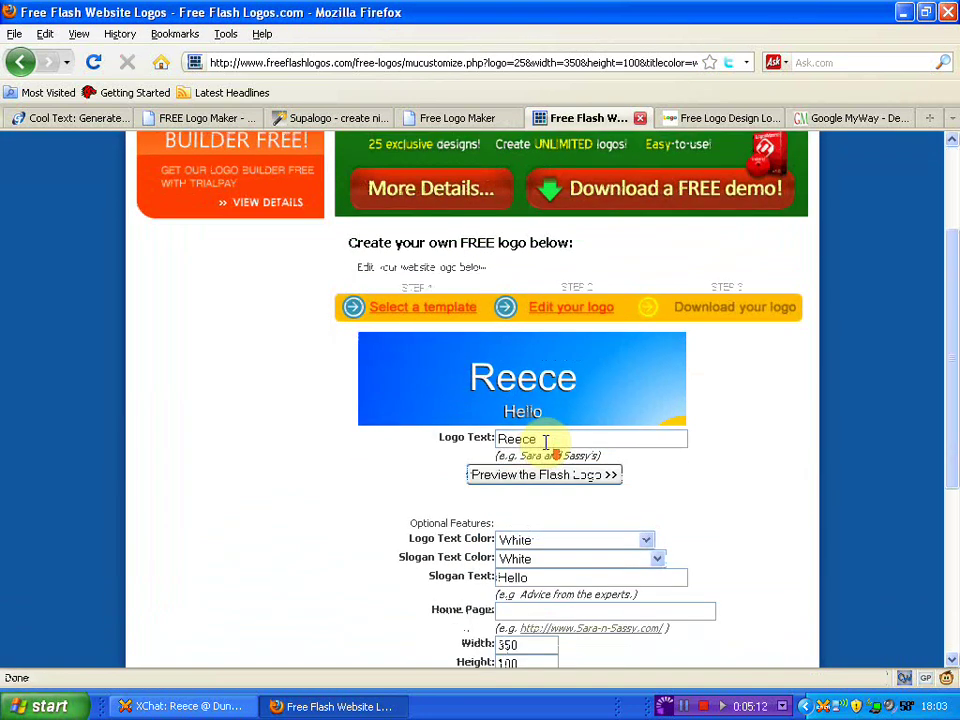
{"action": "scroll", "coordinate": [549, 430], "scroll_direction": "down", "scroll_amount": 2}
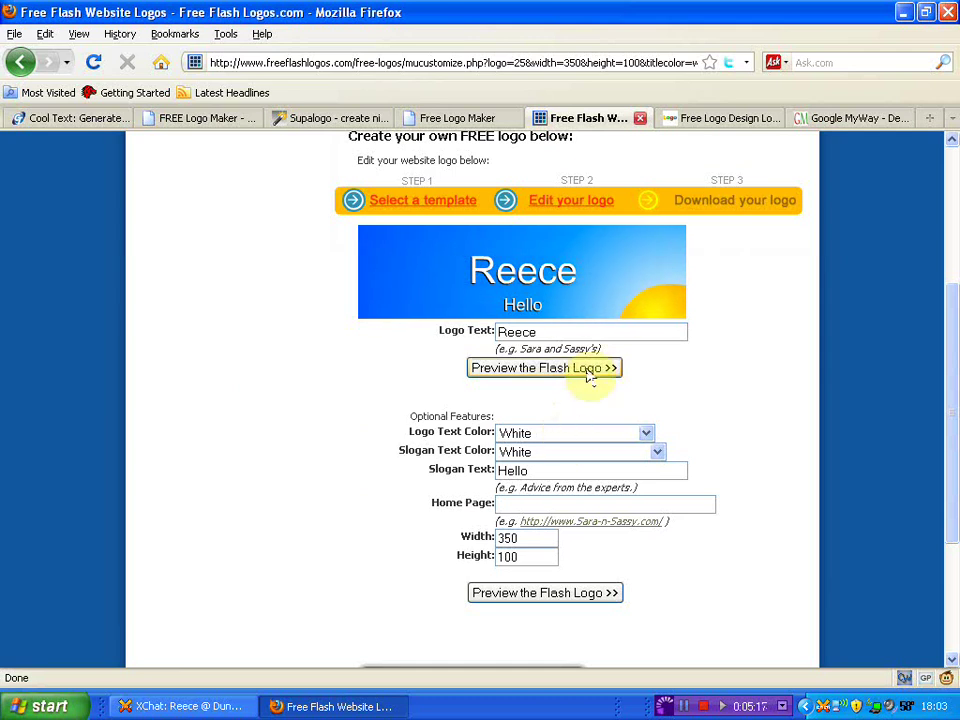
{"action": "scroll", "coordinate": [574, 300], "scroll_direction": "up", "scroll_amount": 1}
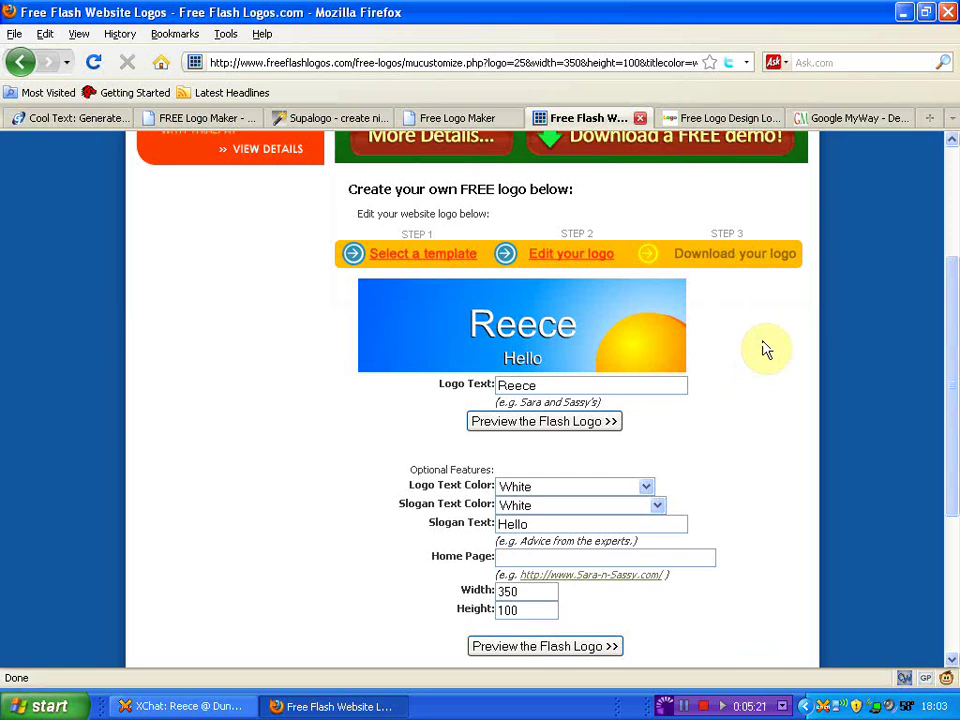
{"action": "scroll", "coordinate": [762, 347], "scroll_direction": "down", "scroll_amount": 1}
{"action": "left_click", "coordinate": [616, 430]}
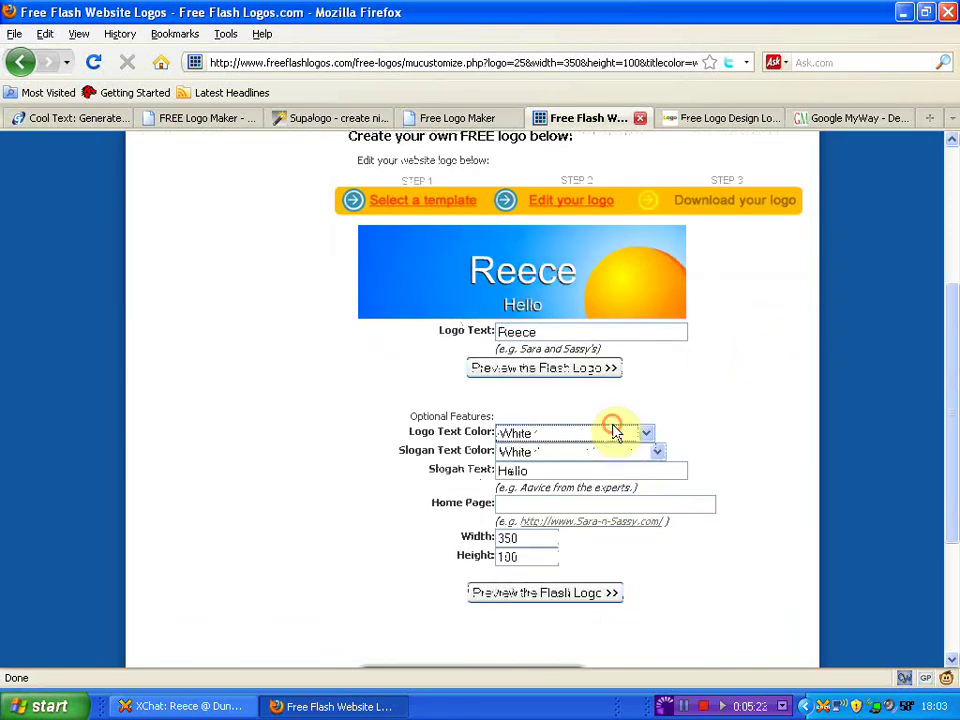
{"action": "left_click", "coordinate": [558, 594]}
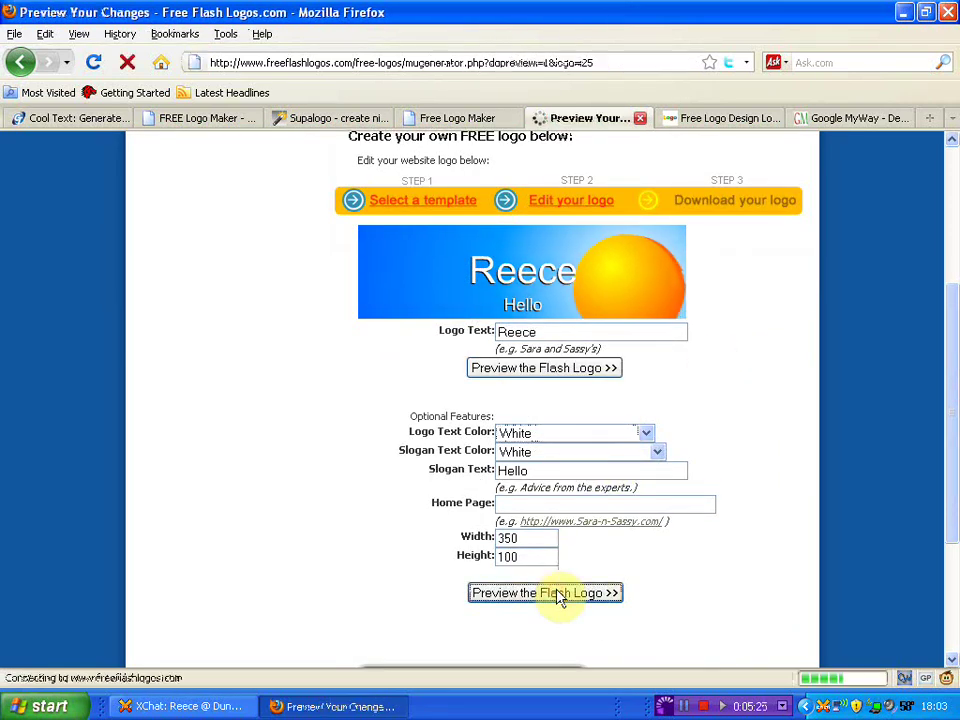
{"action": "scroll", "coordinate": [467, 410], "scroll_direction": "down", "scroll_amount": 3}
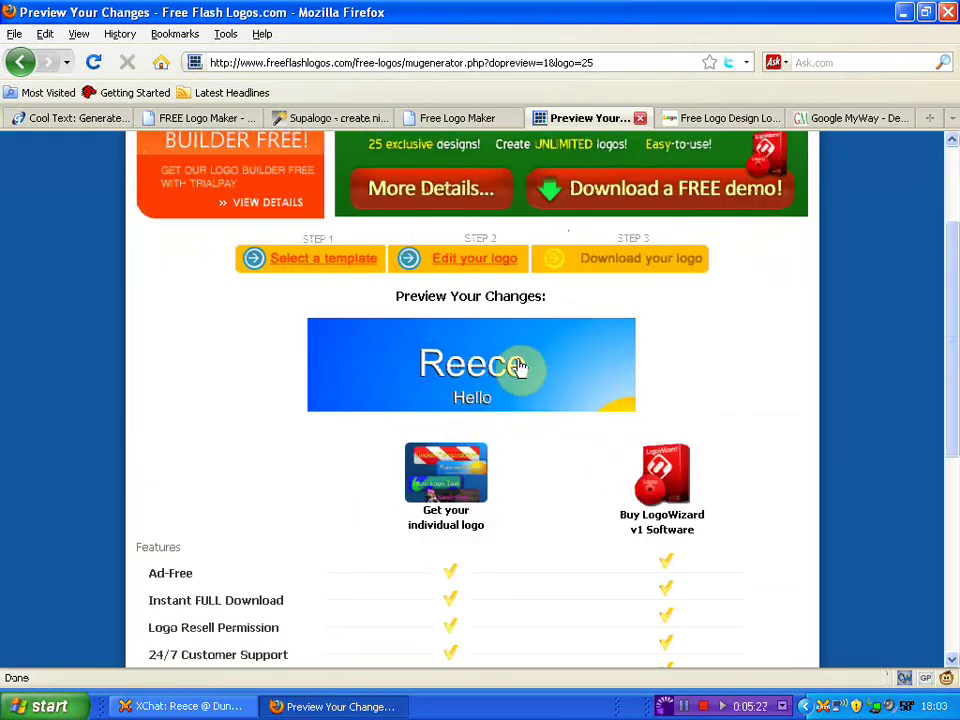
{"action": "scroll", "coordinate": [423, 346], "scroll_direction": "up", "scroll_amount": 1}
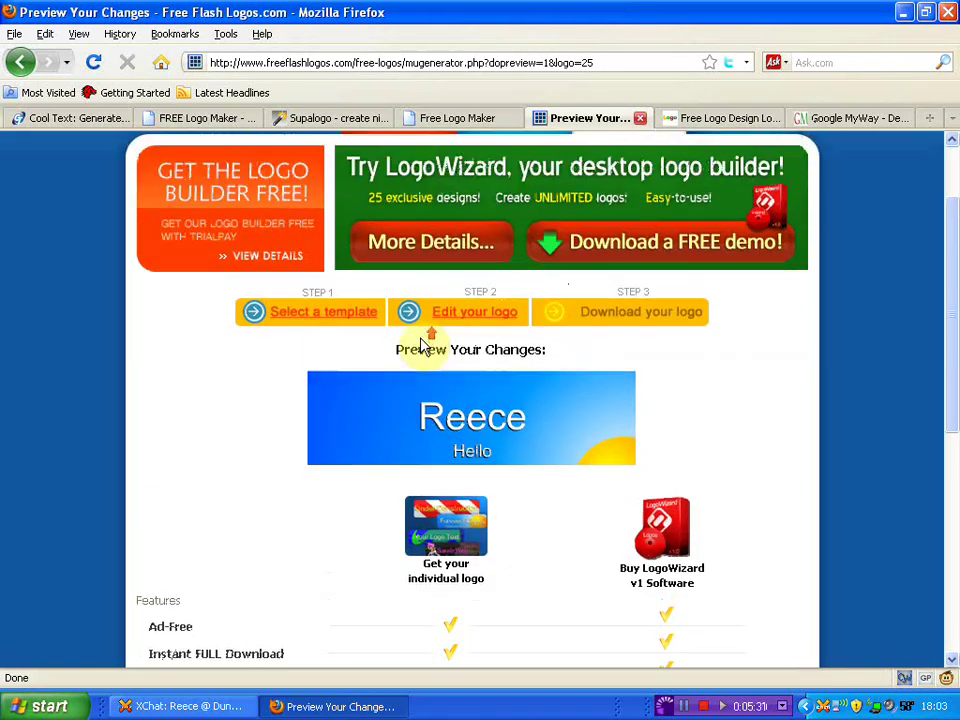
On the Logo Ease home page, start a new logo in the designer window
{"action": "left_click", "coordinate": [725, 118]}
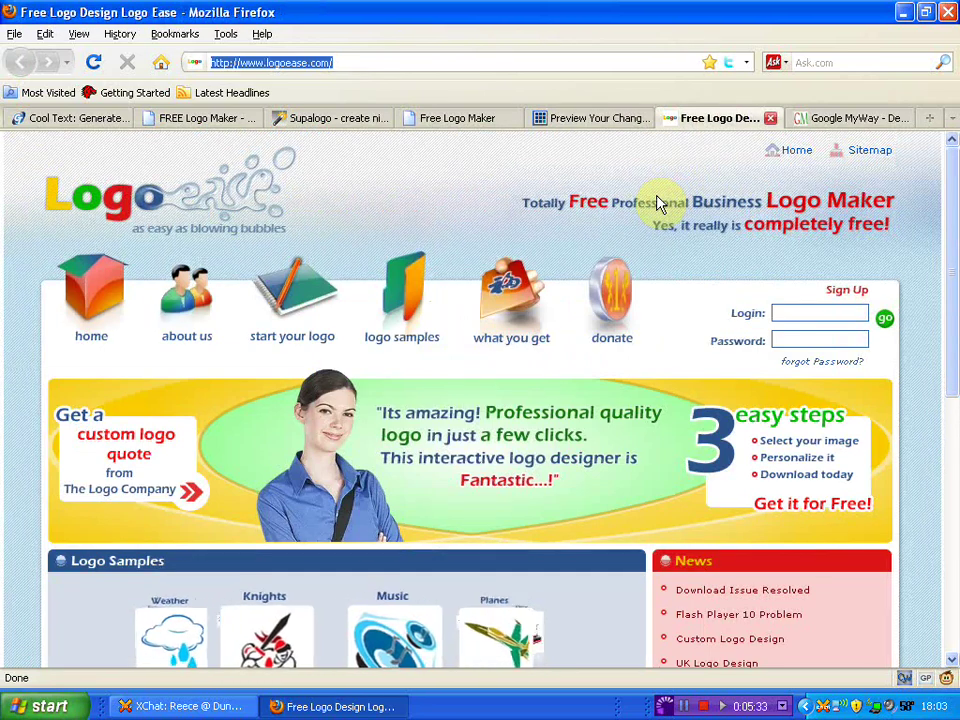
{"action": "scroll", "coordinate": [657, 203], "scroll_direction": "down", "scroll_amount": 5}
{"action": "scroll", "coordinate": [658, 203], "scroll_direction": "down", "scroll_amount": 1}
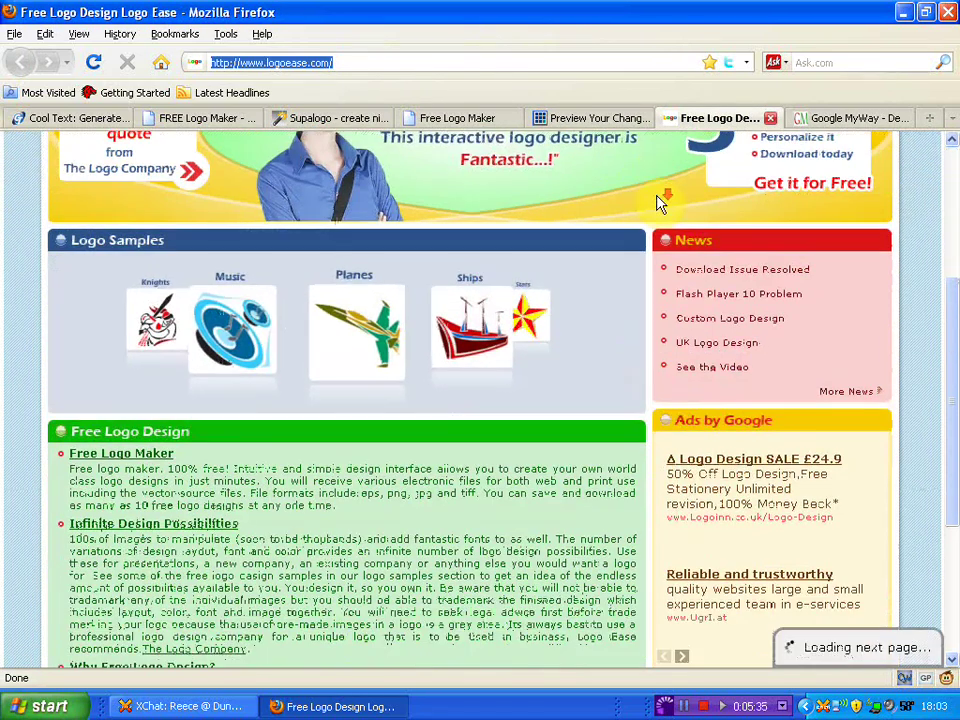
{"action": "scroll", "coordinate": [658, 203], "scroll_direction": "down", "scroll_amount": 1}
{"action": "scroll", "coordinate": [658, 203], "scroll_direction": "up", "scroll_amount": 1}
{"action": "scroll", "coordinate": [658, 203], "scroll_direction": "up", "scroll_amount": 1}
{"action": "scroll", "coordinate": [658, 201], "scroll_direction": "up", "scroll_amount": 1}
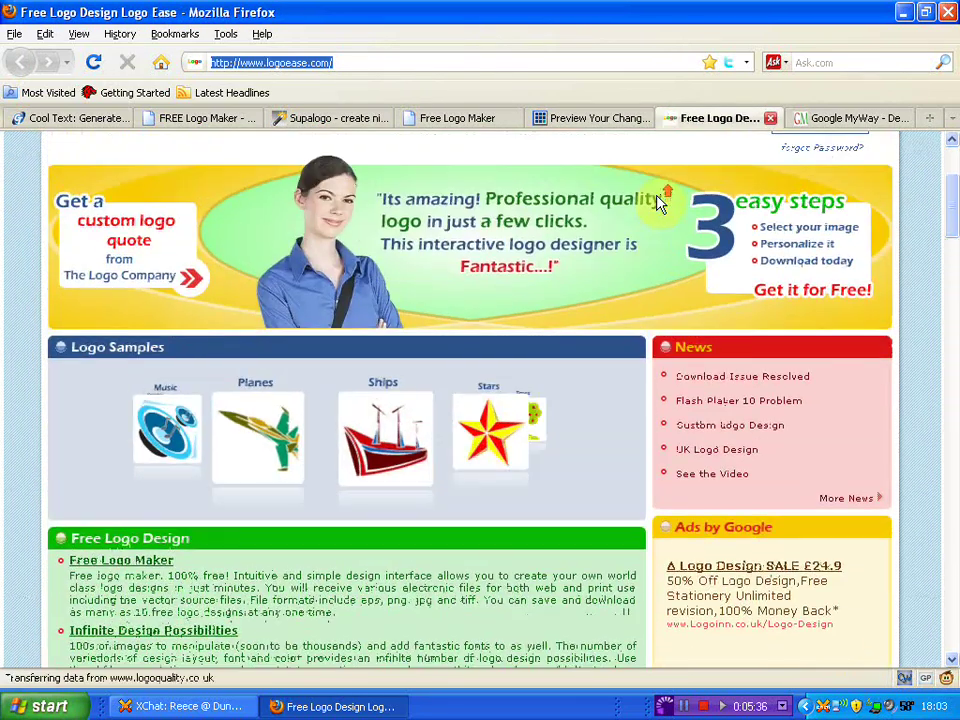
{"action": "scroll", "coordinate": [658, 200], "scroll_direction": "up", "scroll_amount": 2}
{"action": "scroll", "coordinate": [658, 200], "scroll_direction": "up", "scroll_amount": 1}
{"action": "scroll", "coordinate": [670, 196], "scroll_direction": "up", "scroll_amount": 1}
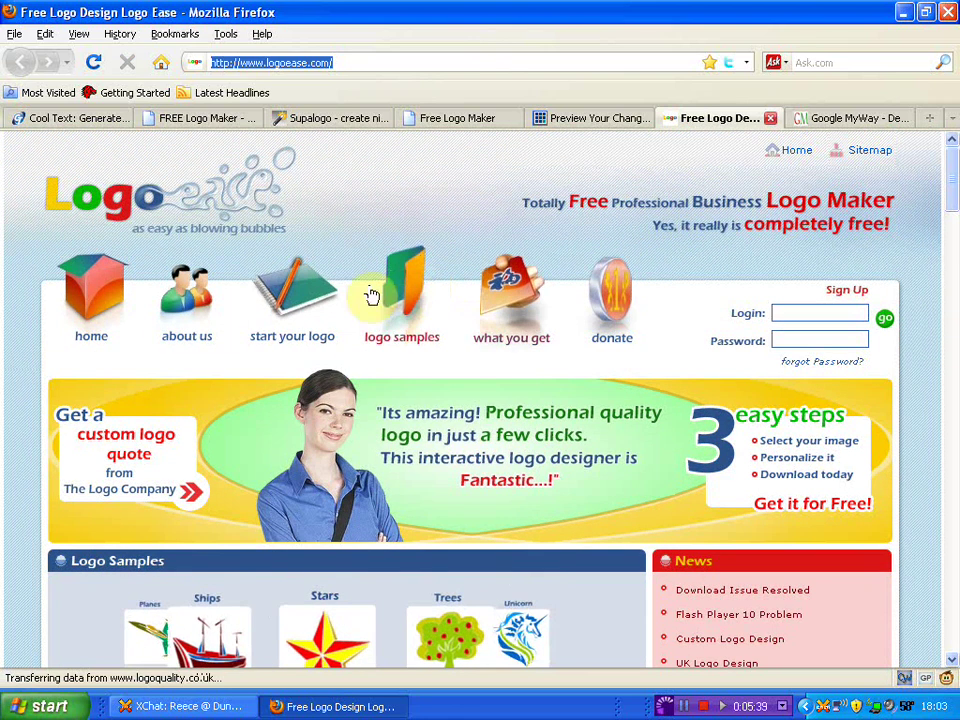
{"action": "left_click", "coordinate": [322, 298]}
{"action": "left_click", "coordinate": [322, 298]}
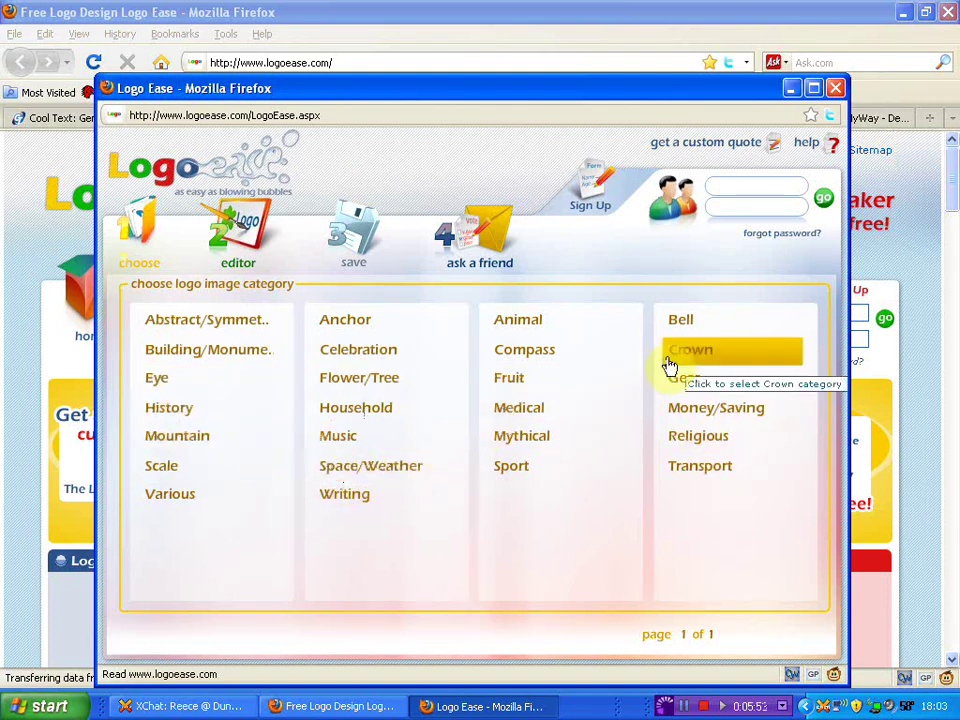
Place the polar bear from the Animal images at the upper left of the canvas
{"action": "left_click", "coordinate": [533, 324]}
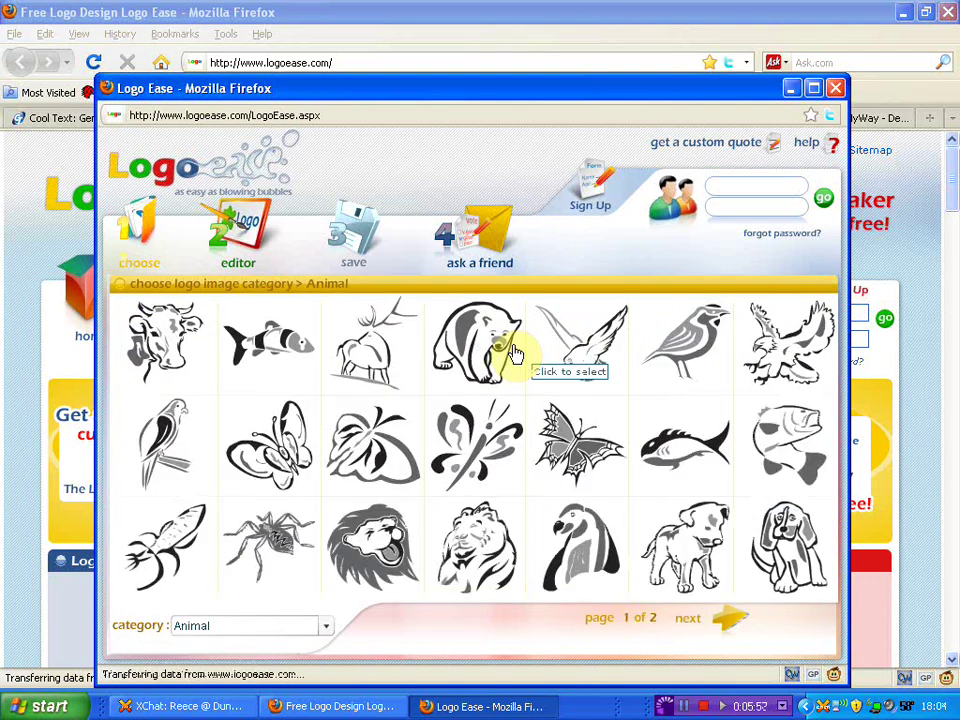
{"action": "left_click", "coordinate": [505, 348]}
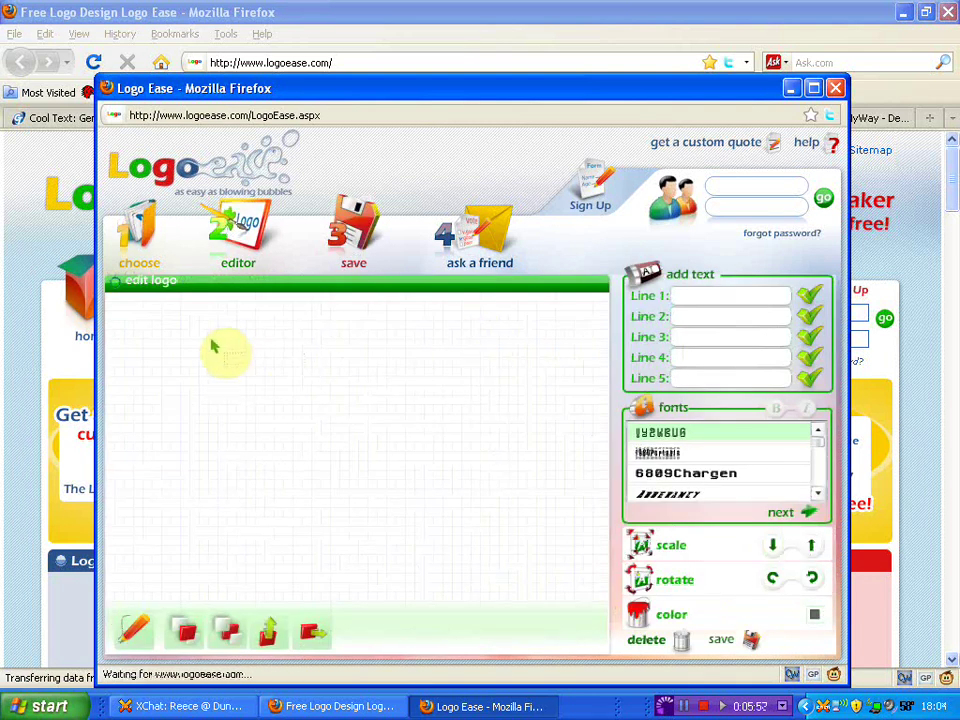
{"action": "left_click_drag", "start_coordinate": [178, 338], "coordinate": [258, 402]}
{"action": "left_click_drag", "start_coordinate": [379, 420], "coordinate": [270, 368]}
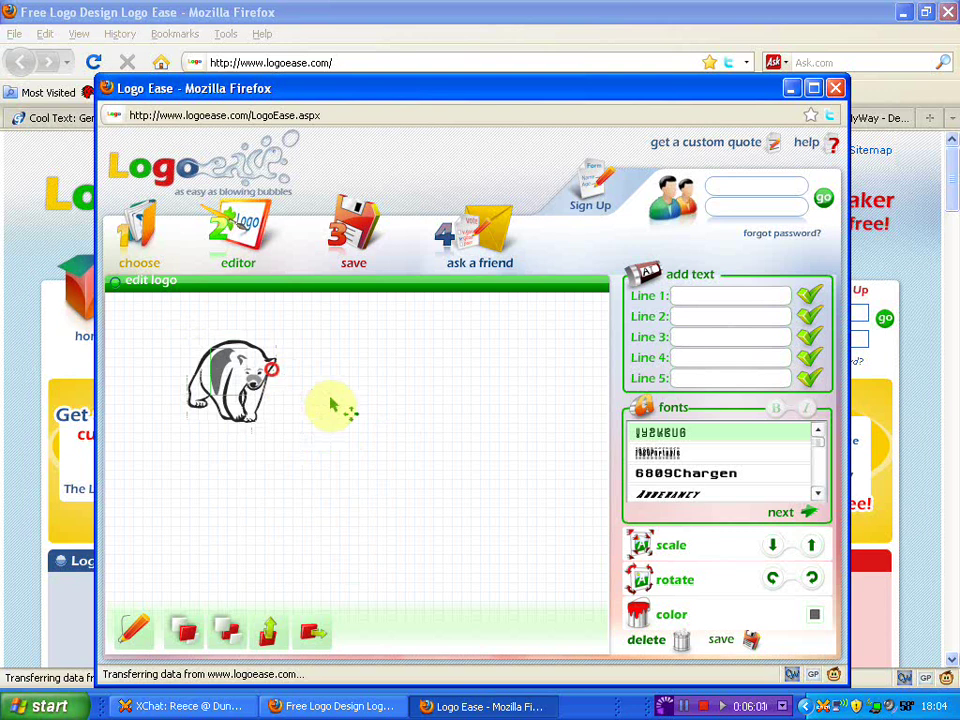
Enter 'Reece' as the first text line and drag it onto the bear
{"action": "left_click", "coordinate": [494, 441]}
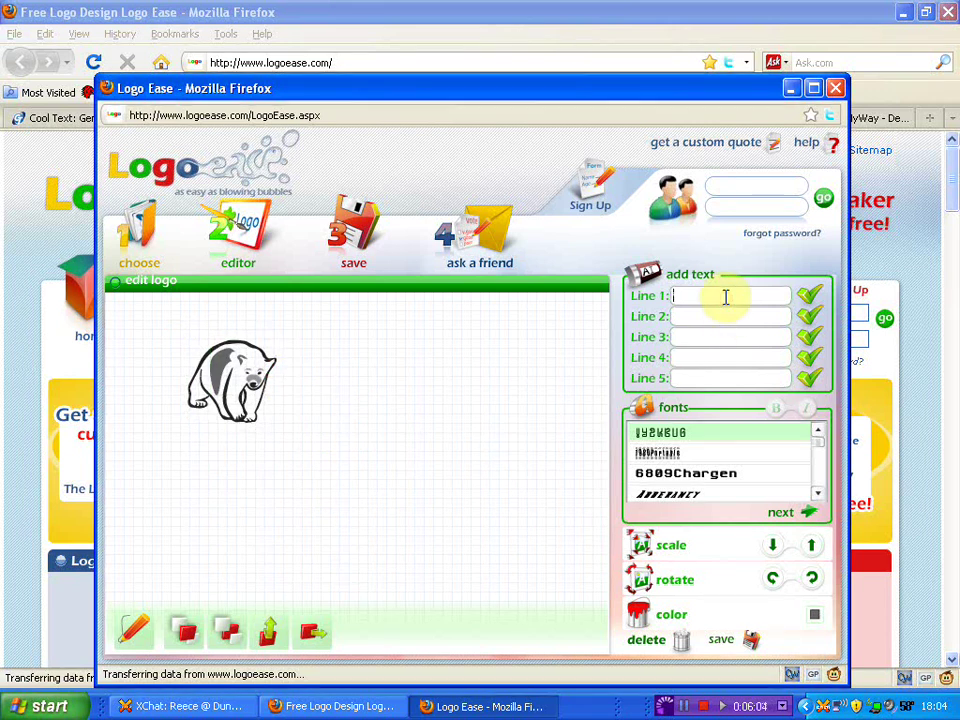
{"action": "type", "text": "Reece"}
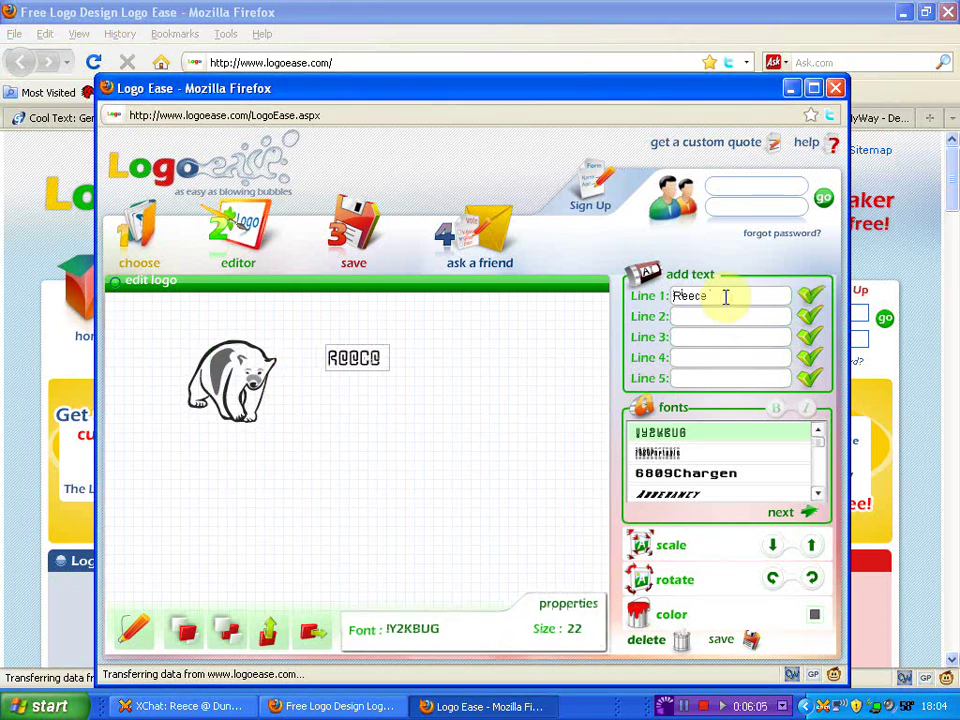
{"action": "left_click_drag", "start_coordinate": [367, 366], "coordinate": [292, 396]}
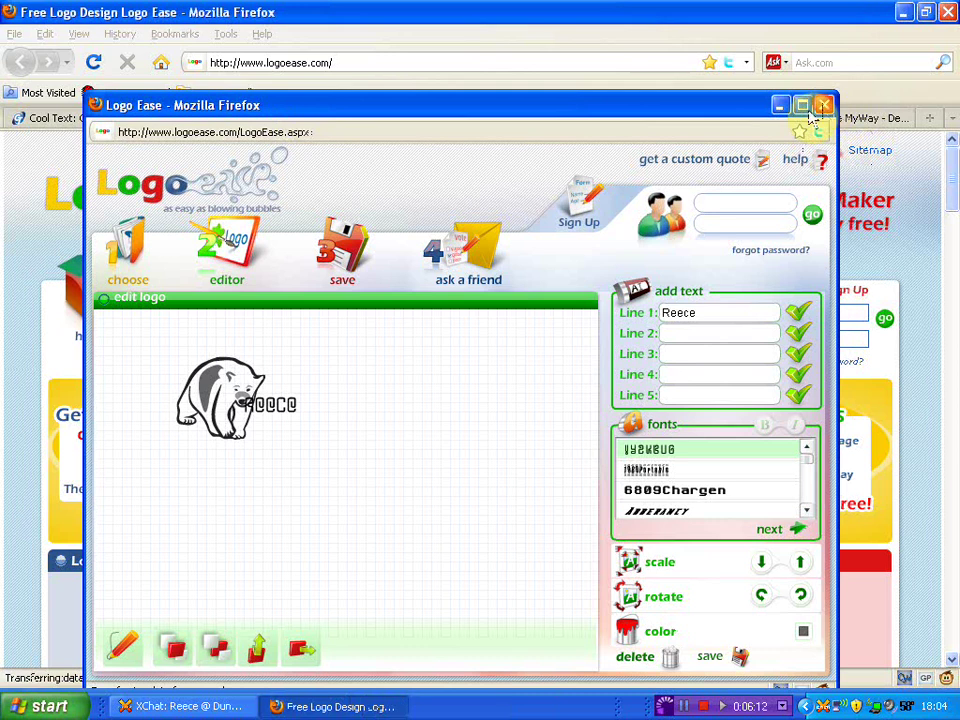
{"action": "left_click", "coordinate": [824, 104]}
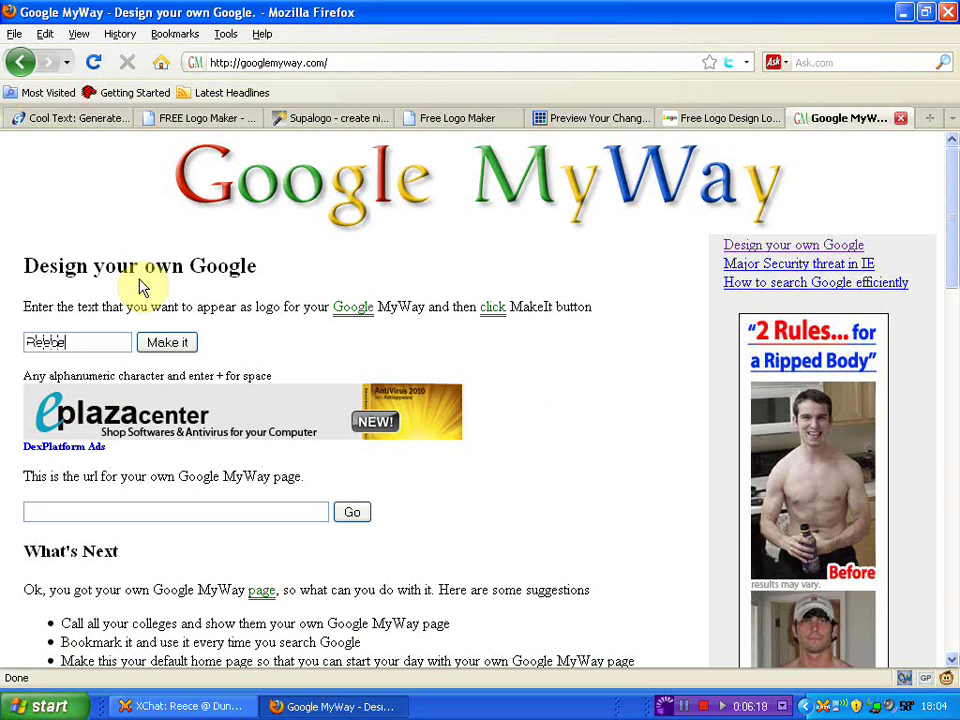
Make a Google-style 'Reece' logo and open its personalised page at googlemyway.com/Reece
{"action": "left_click", "coordinate": [170, 342]}
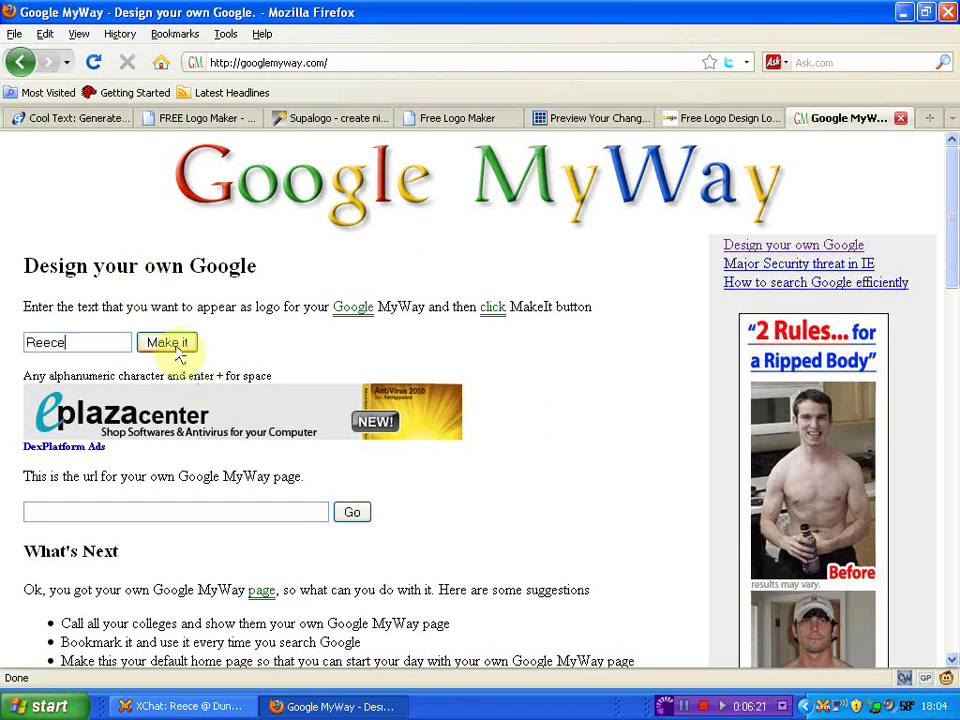
{"action": "left_click", "coordinate": [170, 344]}
{"action": "left_click", "coordinate": [357, 518]}
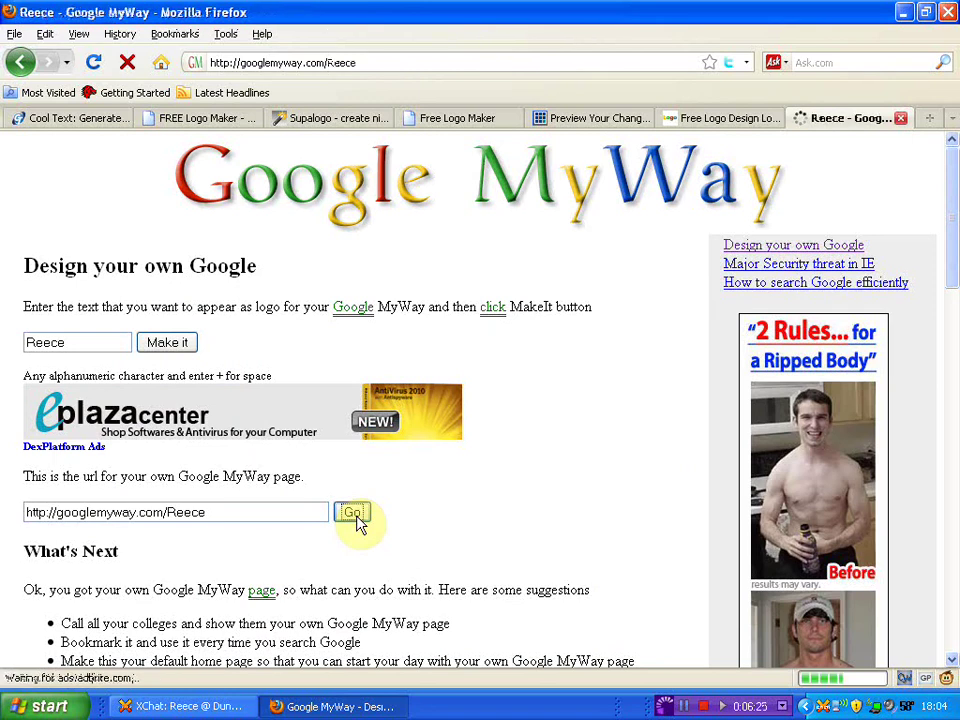
{"action": "left_click_drag", "start_coordinate": [585, 193], "coordinate": [381, 182]}
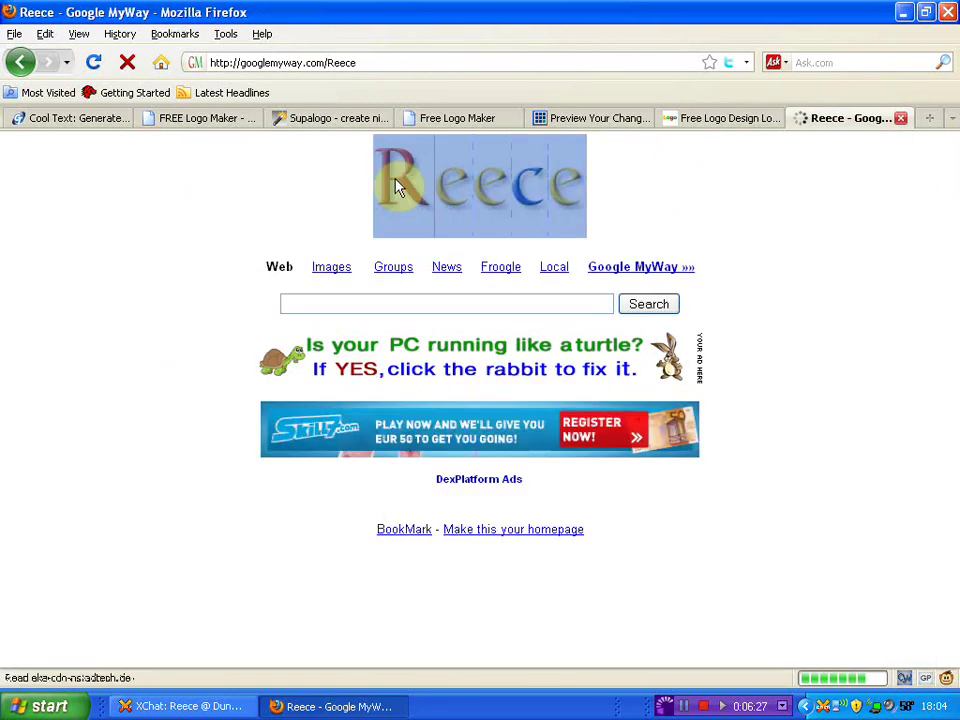
{"action": "left_click", "coordinate": [652, 197]}
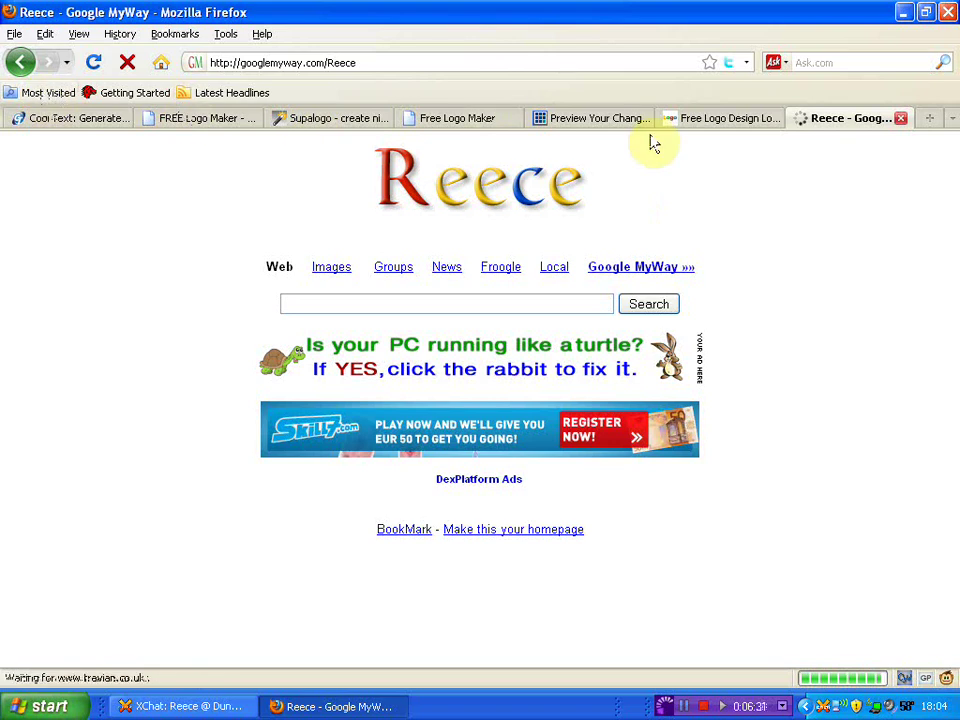
Open the Travian game advertisement from the Google MyWay Reece page
{"action": "left_click", "coordinate": [706, 380]}
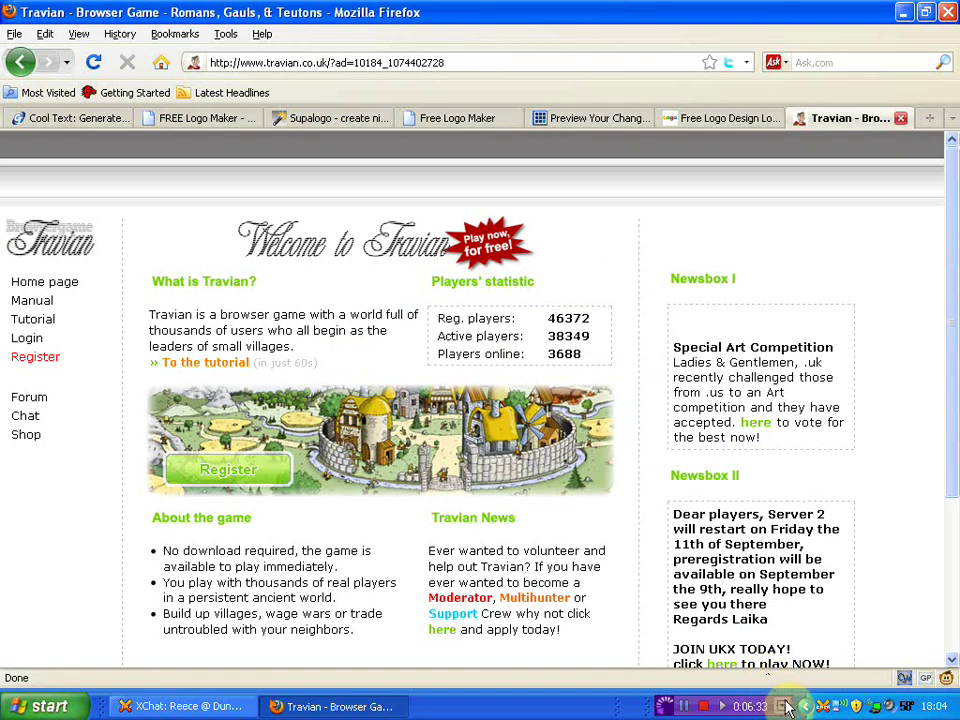